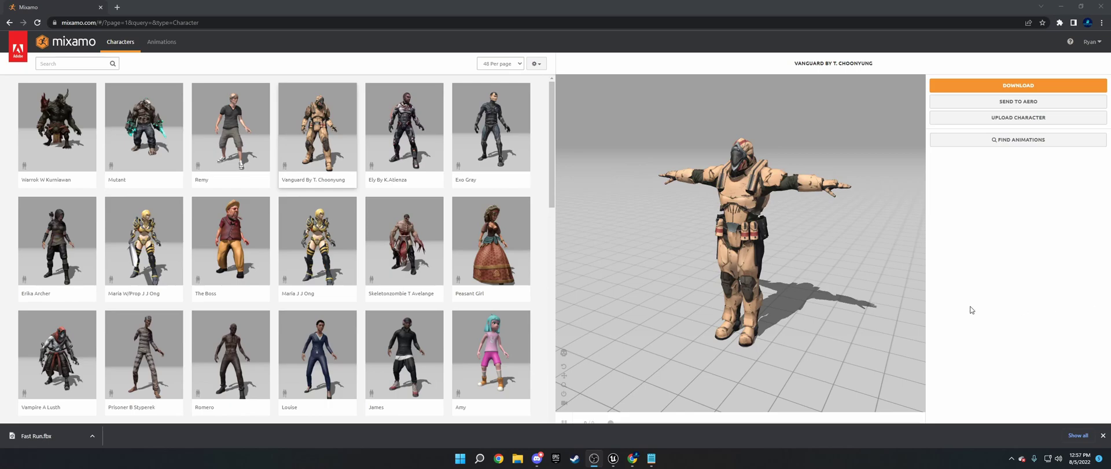
Choose Vanguard By T. Choonyung as the Mixamo character and confirm the switch
mouse_move(750, 252)
mouse_down()
mouse_move(804, 247)
mouse_move(803, 228)
mouse_move(756, 268)
mouse_move(814, 244)
mouse_move(776, 227)
mouse_move(767, 258)
mouse_move(776, 228)
mouse_move(807, 244)
mouse_move(627, 238)
mouse_move(764, 250)
mouse_up()
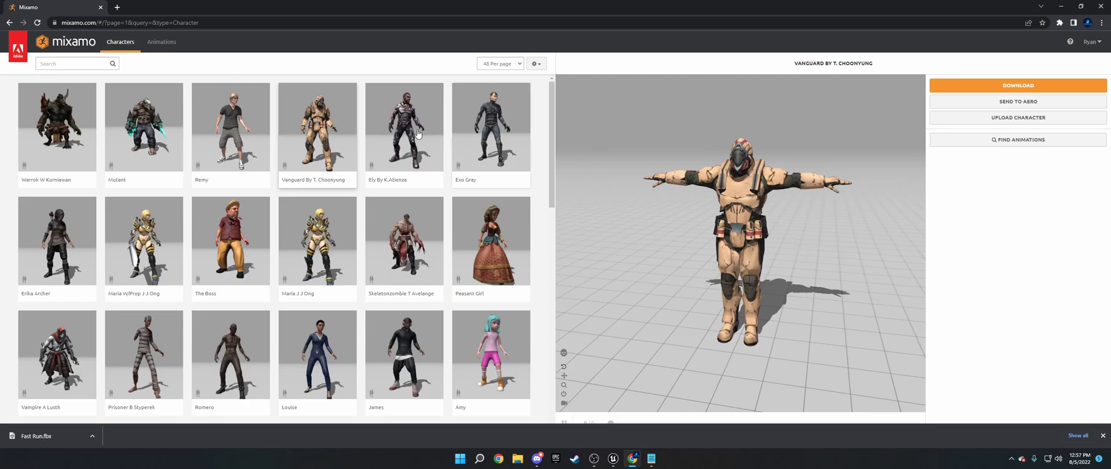
click(304, 128)
click(688, 162)
Download Vanguard as FBX Binary in T-pose, then search Windows for 'blender'
click(969, 86)
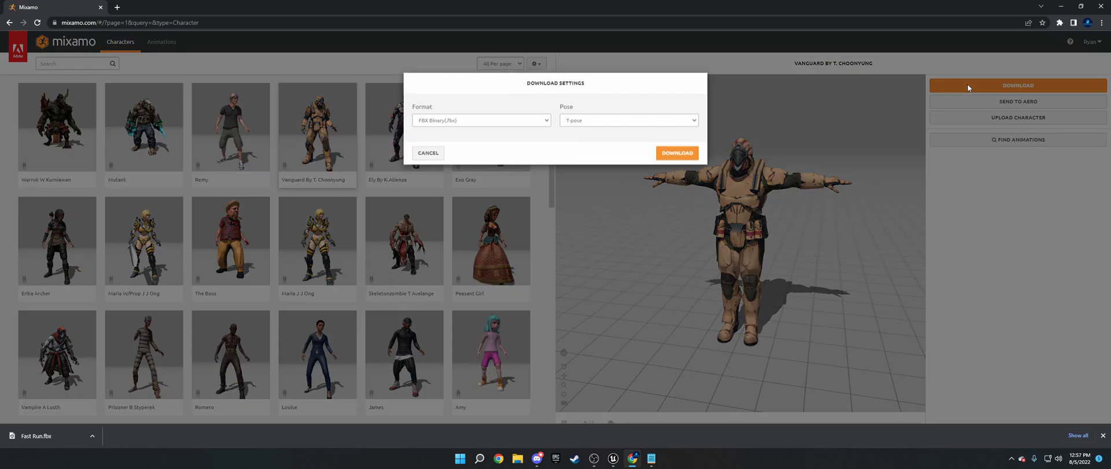
click(676, 154)
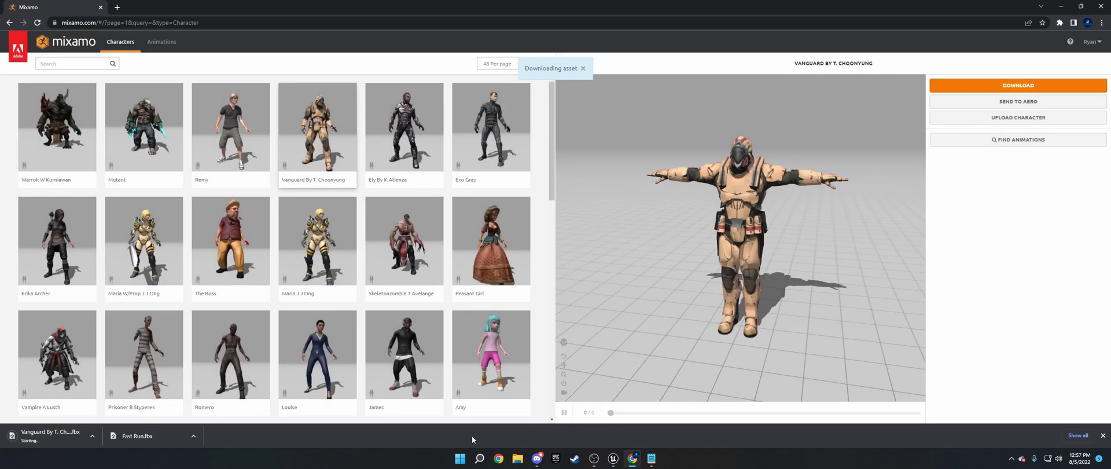
click(461, 459)
text(blender)
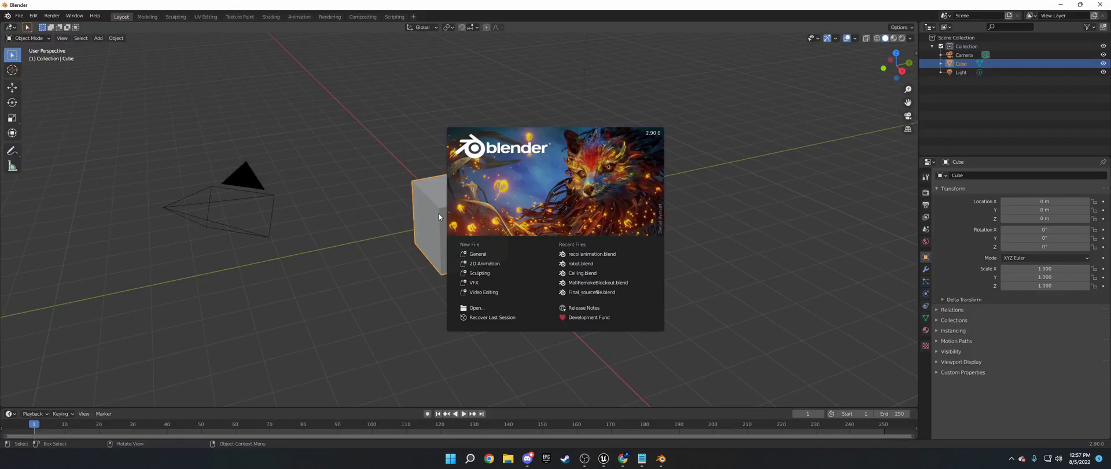
Close the splash, delete the default cube, and import Vanguard By T. Choonyung.fbx from Downloads
click(439, 213)
key(Delete)
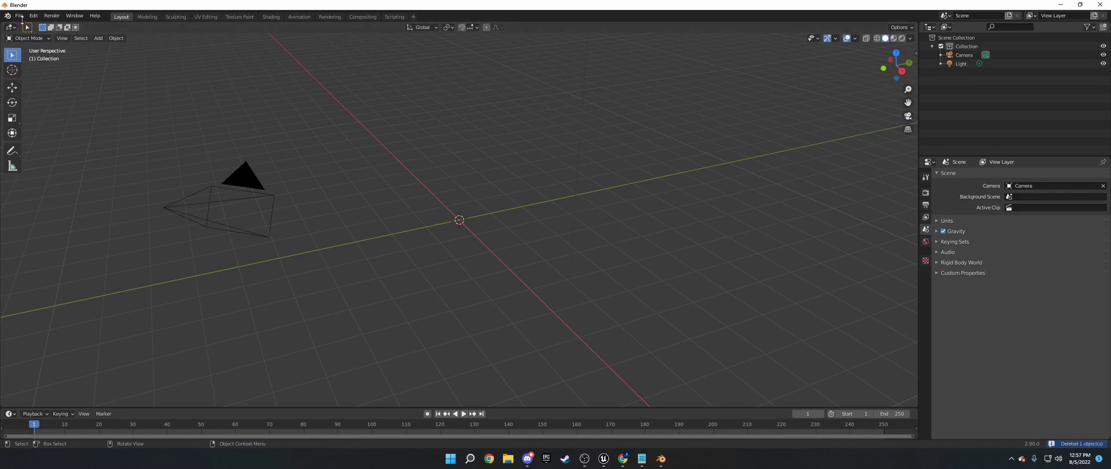
click(19, 16)
mouse_move(58, 133)
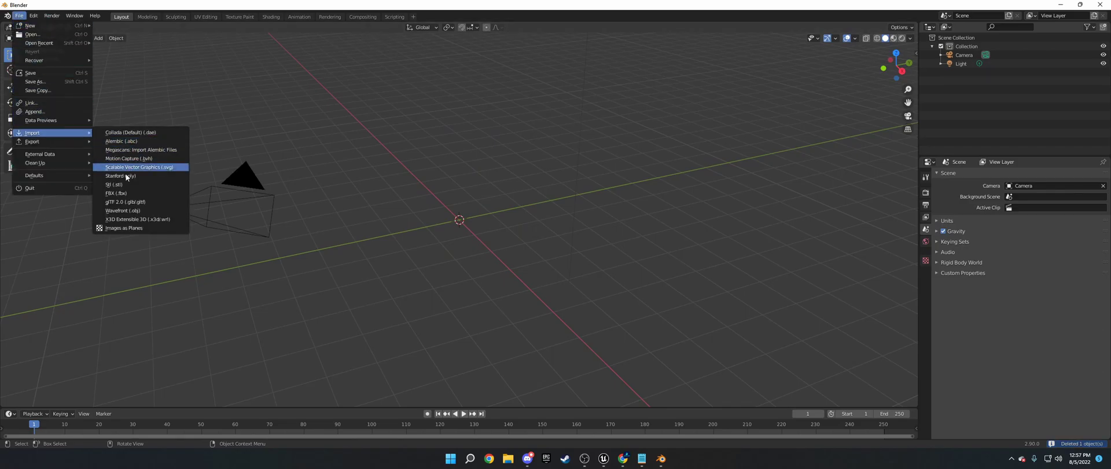
click(123, 193)
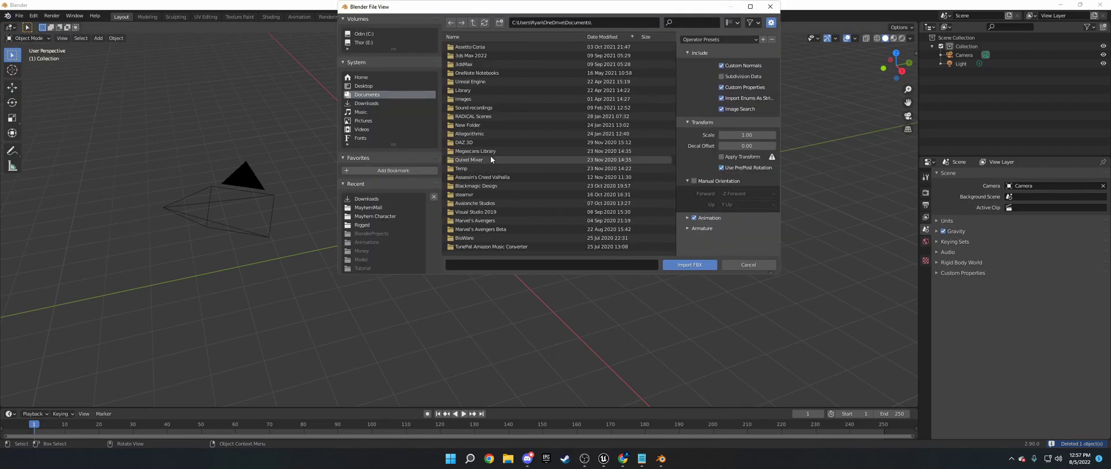
scroll(491, 155, down, 3)
click(382, 103)
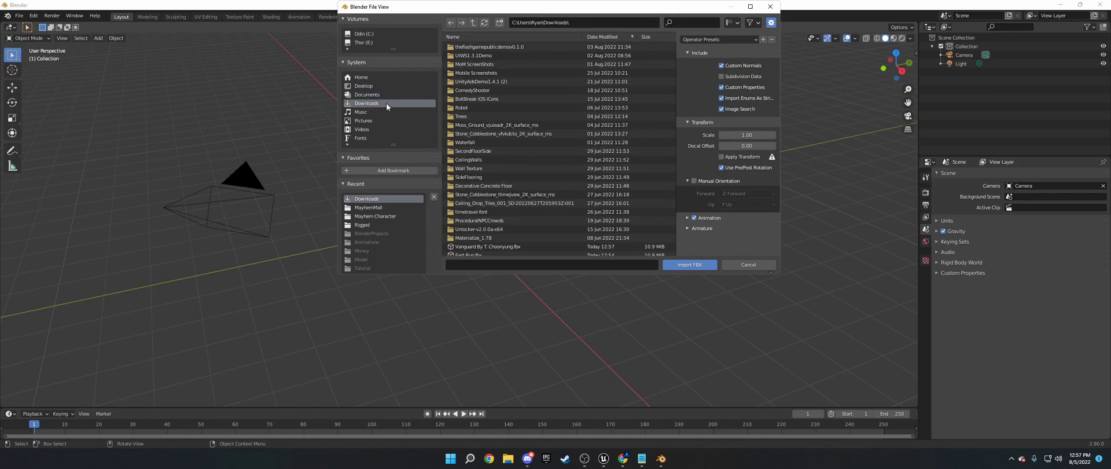
scroll(485, 151, down, 2)
click(495, 212)
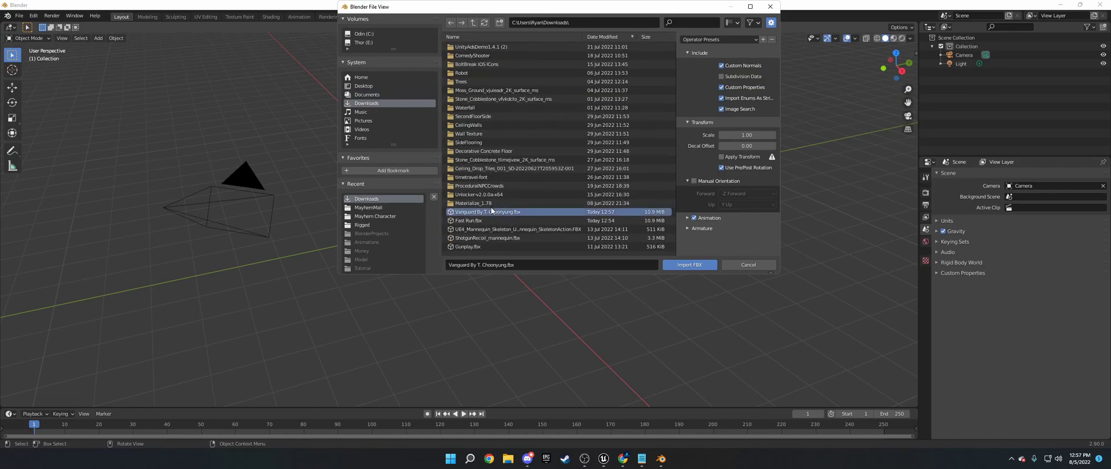
click(703, 265)
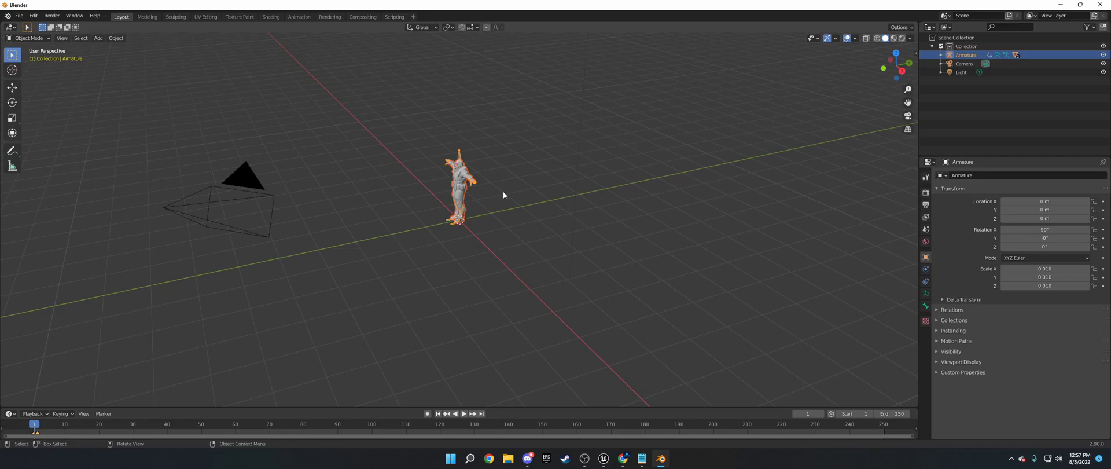
Face the character from the front, switch the armature to Edit Mode and select Spine1
middle_drag(502, 191, 520, 167)
scroll(460, 168, up, 3)
scroll(460, 168, up, 1)
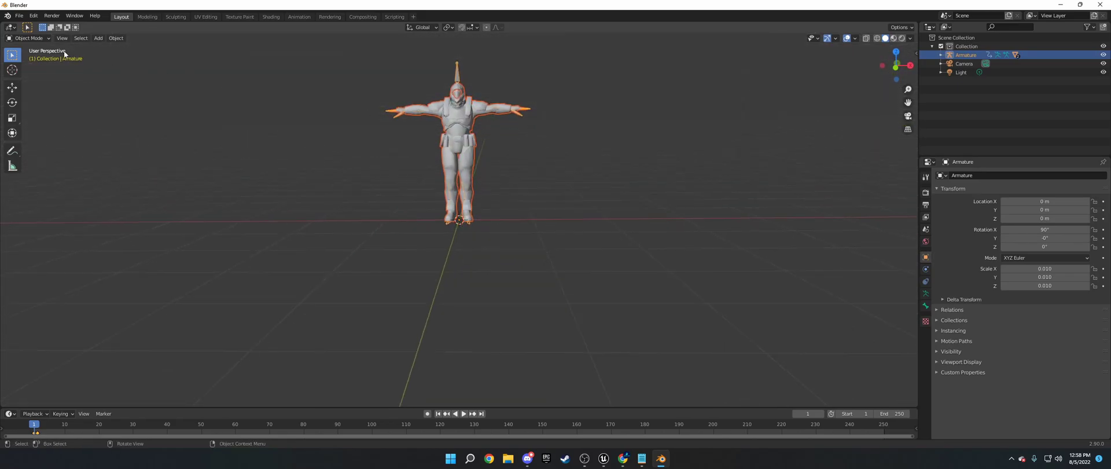
click(44, 37)
click(42, 55)
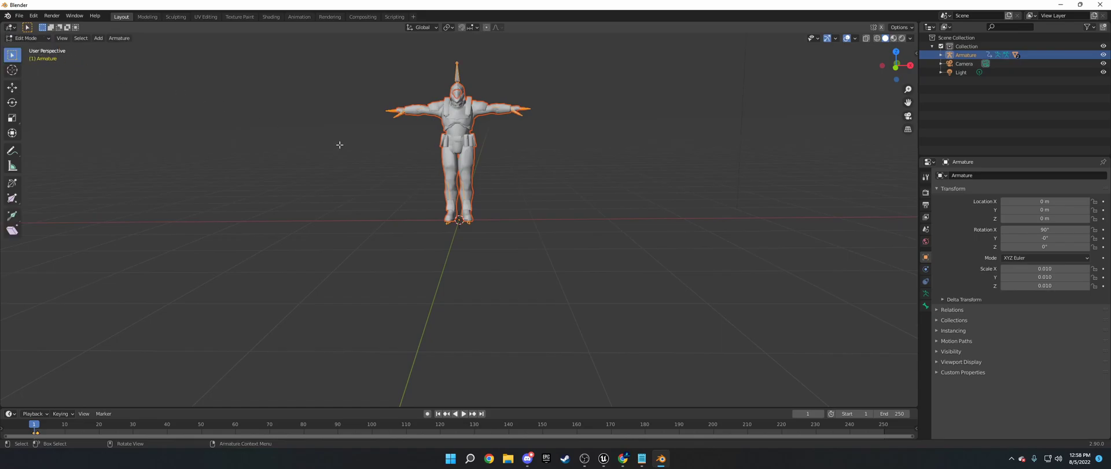
click(460, 122)
Expand the Armature in the Outliner to reveal vanguard_Mesh and vanguard_visor, selecting vanguard_Mesh
click(942, 58)
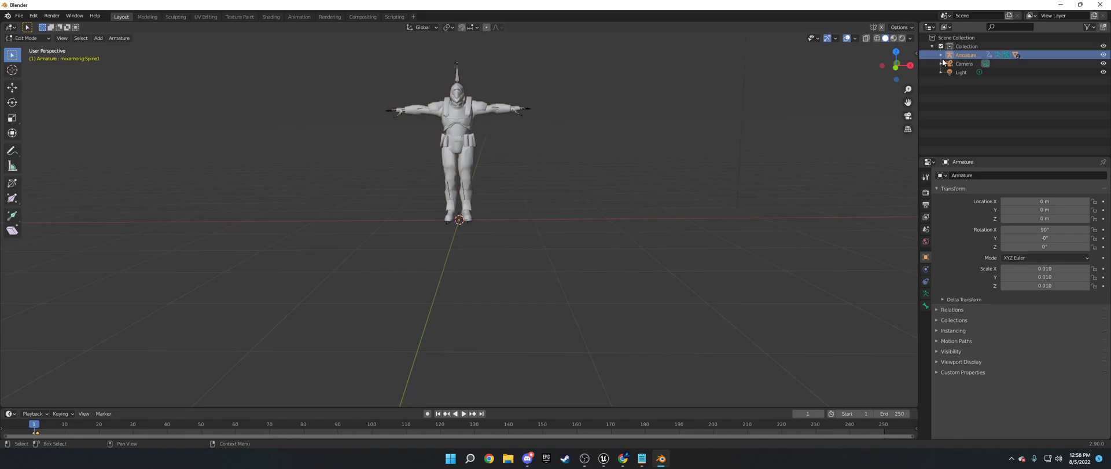
click(942, 55)
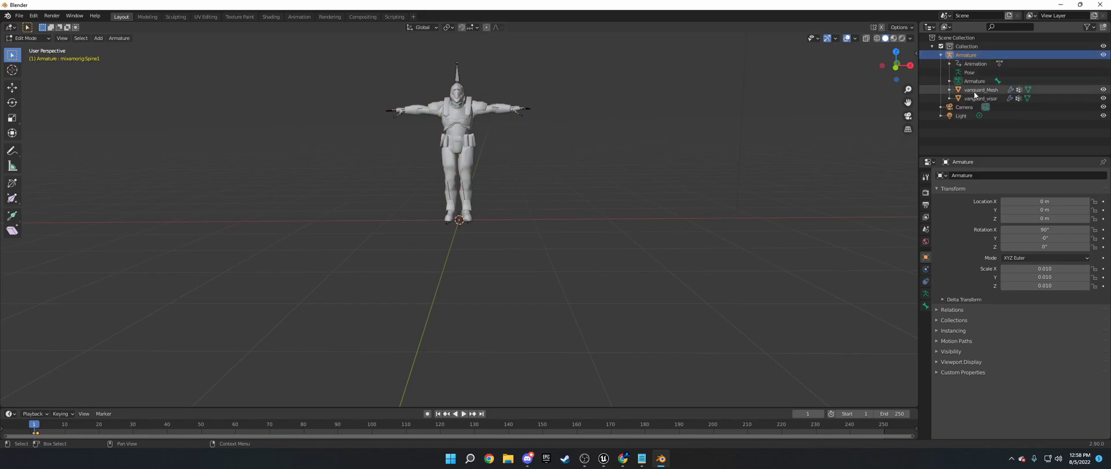
click(977, 91)
click(977, 98)
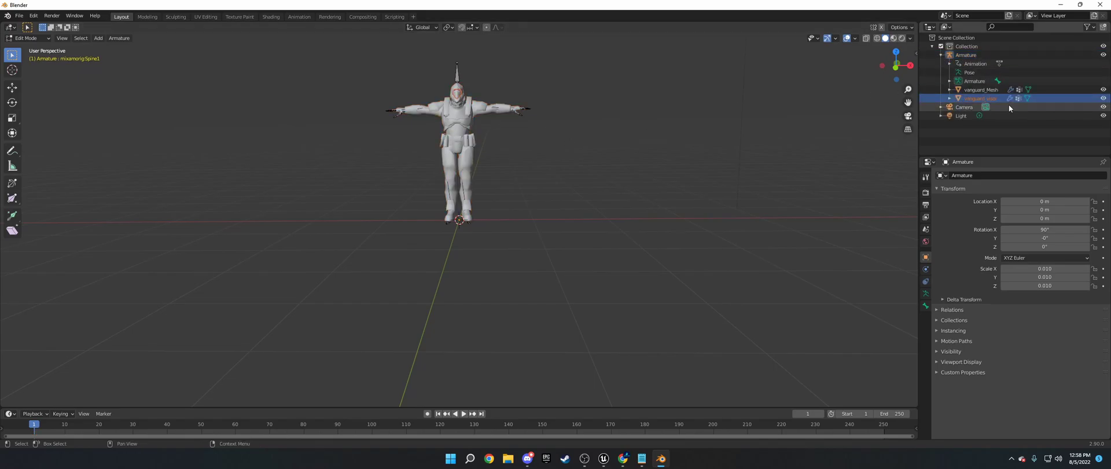
click(973, 89)
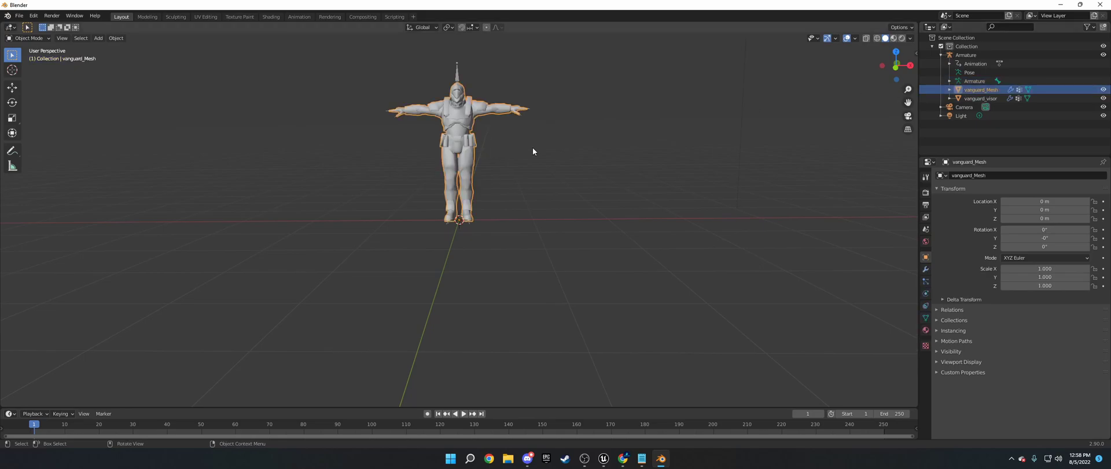
Enter Edit Mode on vanguard_Mesh and circle-select the right leg's vertices from foot to hip
key(Tab)
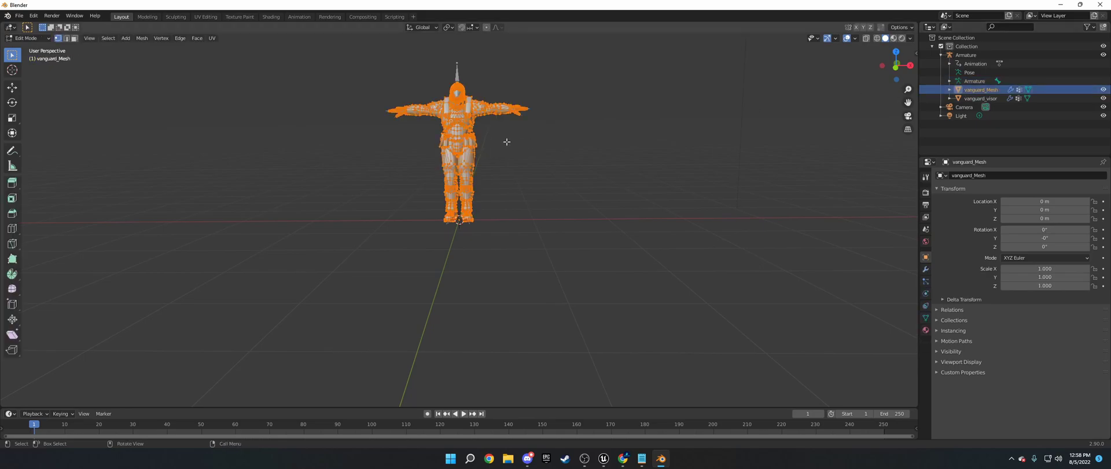
scroll(496, 124, up, 3)
scroll(496, 123, down, 2)
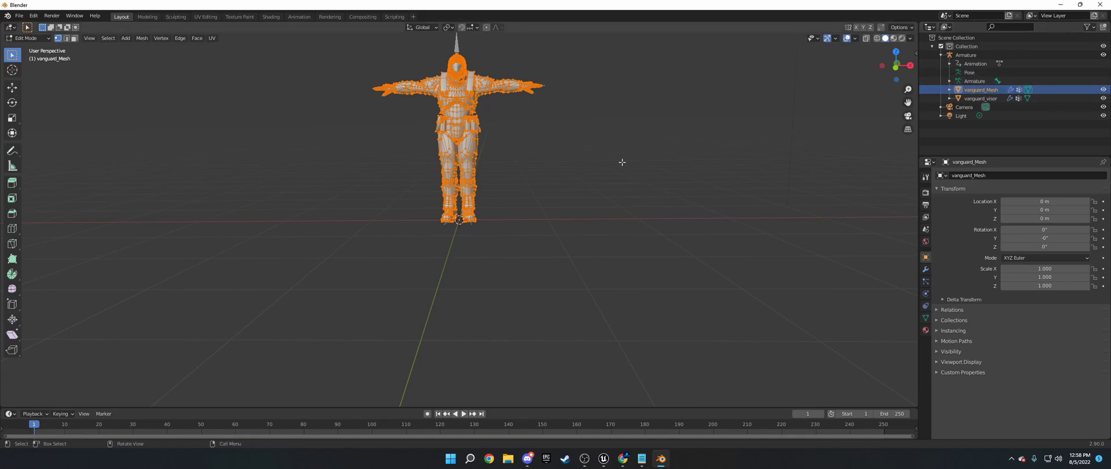
key(c)
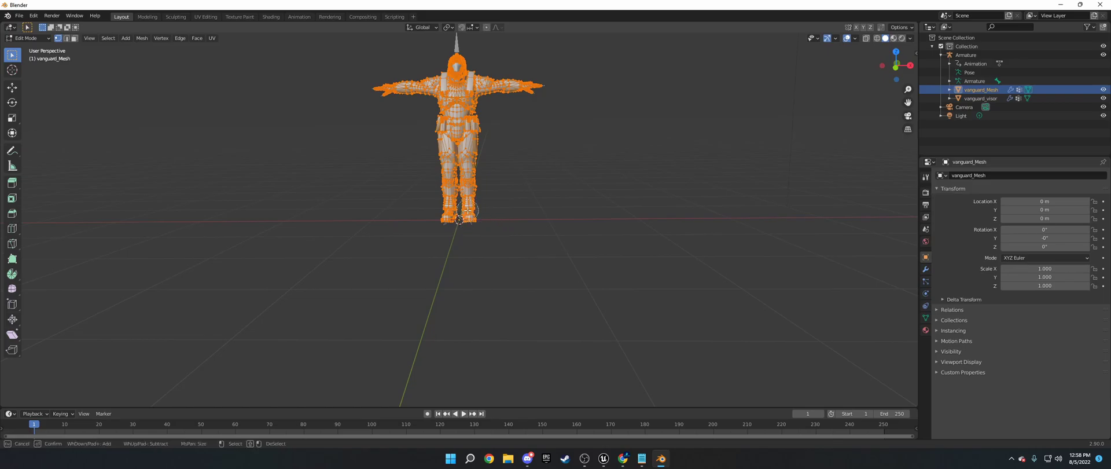
key(Escape)
key(alt+a)
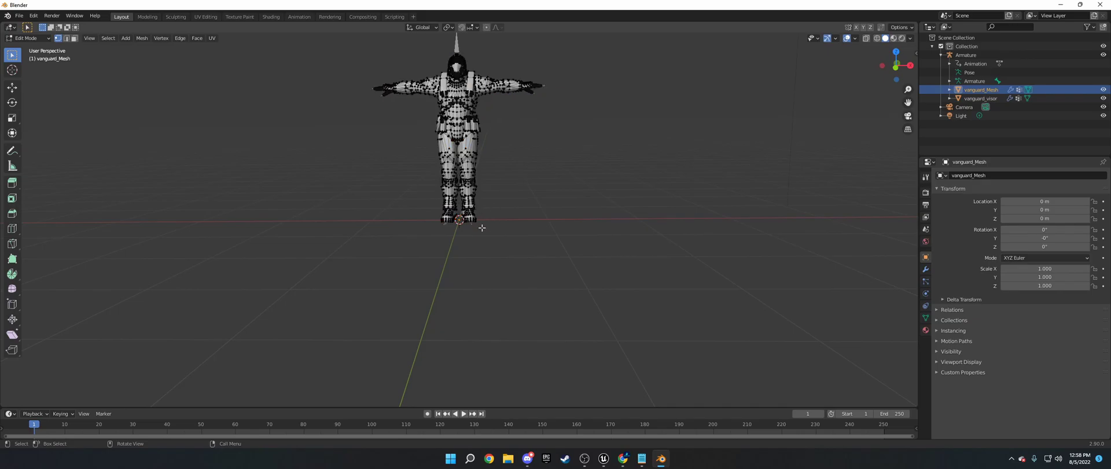
key(c)
mouse_move(469, 226)
mouse_down()
mouse_move(464, 124)
mouse_move(446, 136)
mouse_move(442, 165)
mouse_move(445, 206)
mouse_move(463, 220)
mouse_move(458, 157)
mouse_move(441, 126)
mouse_move(470, 119)
mouse_move(454, 109)
mouse_move(457, 64)
mouse_move(442, 118)
mouse_move(468, 106)
mouse_up()
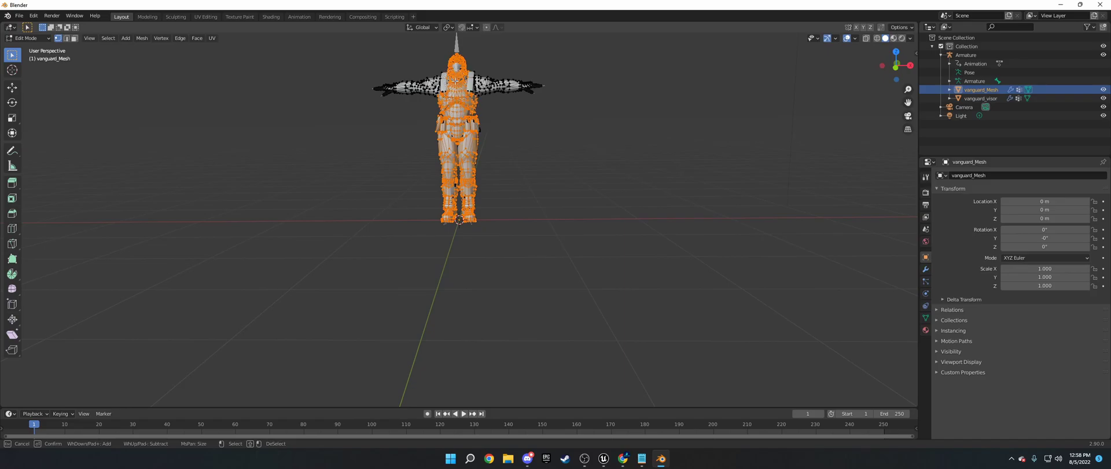
right_click(456, 80)
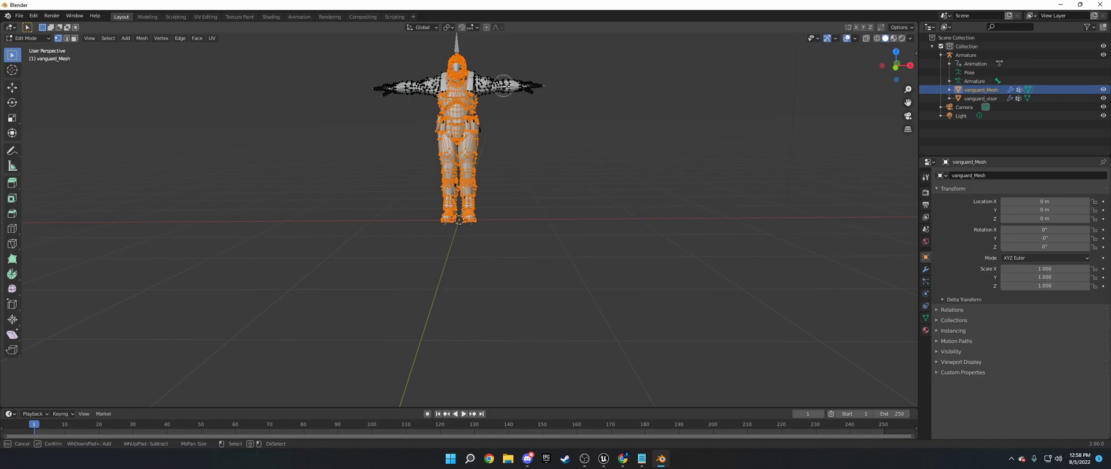
Enable X-Ray and brush the torso and legs into the selection, including hidden vertices
click(867, 39)
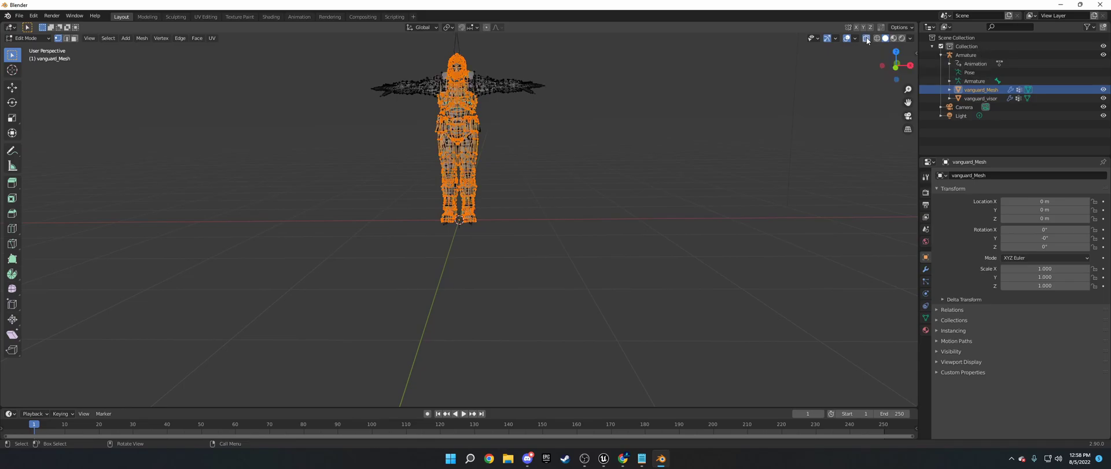
key(c)
mouse_move(463, 116)
mouse_down()
mouse_move(467, 183)
mouse_move(421, 188)
mouse_move(436, 155)
mouse_move(458, 160)
mouse_move(473, 220)
mouse_move(489, 224)
mouse_move(465, 220)
mouse_move(474, 120)
mouse_move(471, 146)
mouse_move(448, 114)
mouse_move(441, 122)
mouse_move(458, 114)
mouse_move(454, 59)
mouse_move(442, 95)
mouse_up()
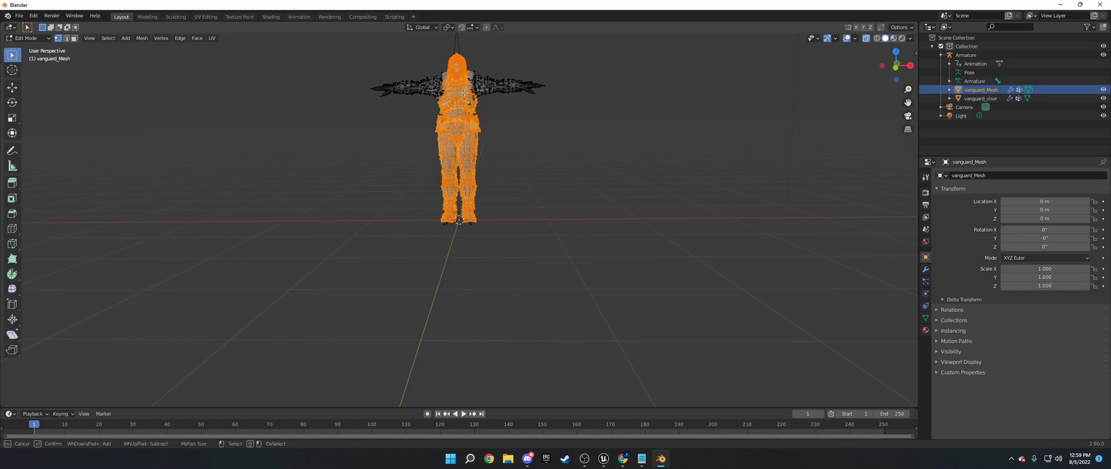
Delete the selected body vertices
right_click(465, 93)
key(x)
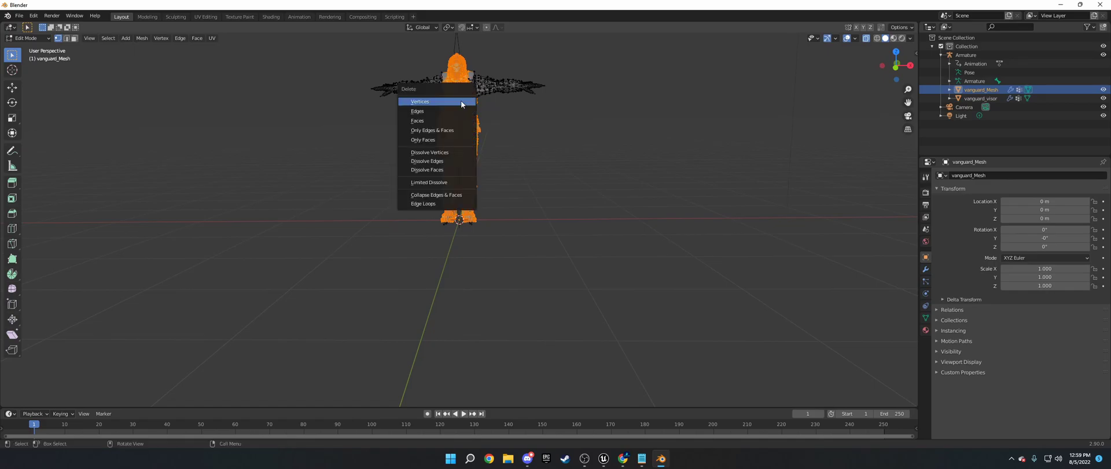
click(461, 102)
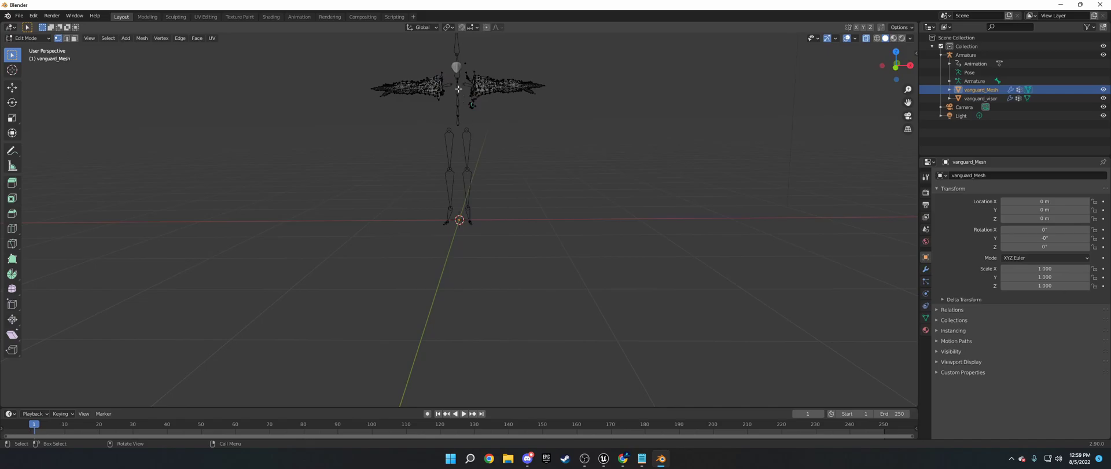
Circle-select and delete the leftover head, shoulder and stray vertices, leaving only the arms
key(c)
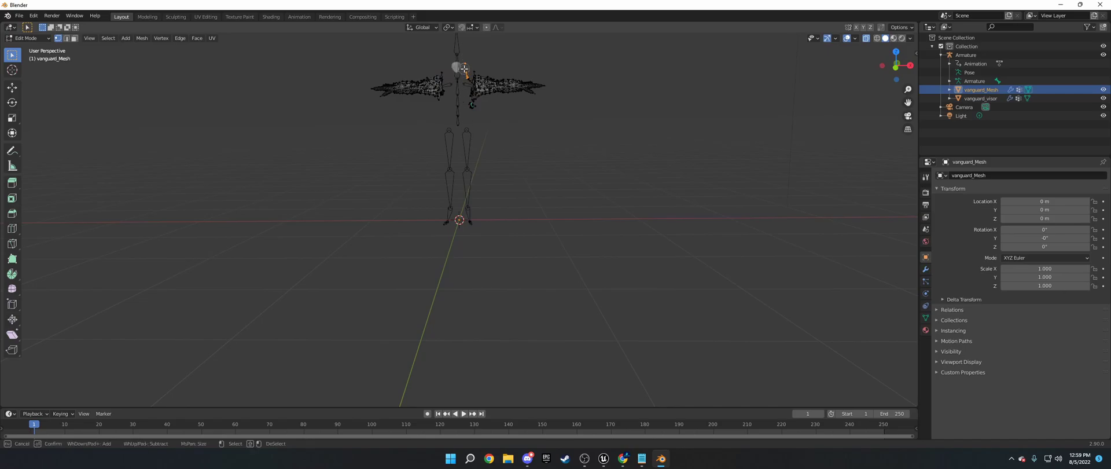
mouse_move(464, 69)
mouse_down()
mouse_move(463, 116)
mouse_move(472, 107)
mouse_move(441, 103)
mouse_move(444, 67)
mouse_up()
right_click(560, 52)
key(x)
click(560, 52)
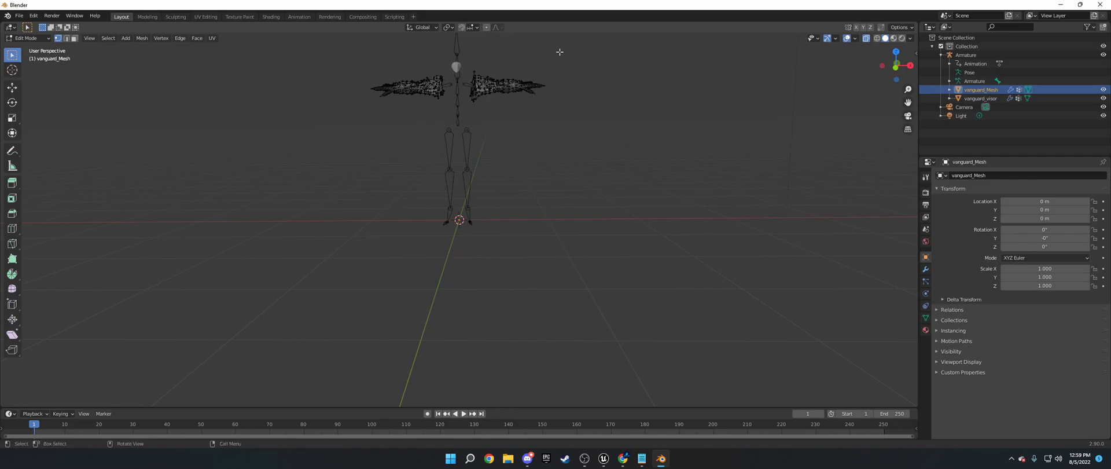
key(c)
click(475, 67)
right_click(485, 58)
key(x)
click(485, 58)
Export the scene as an FBX named firstpersonsoldier.fbx into the Downloads folder
click(20, 16)
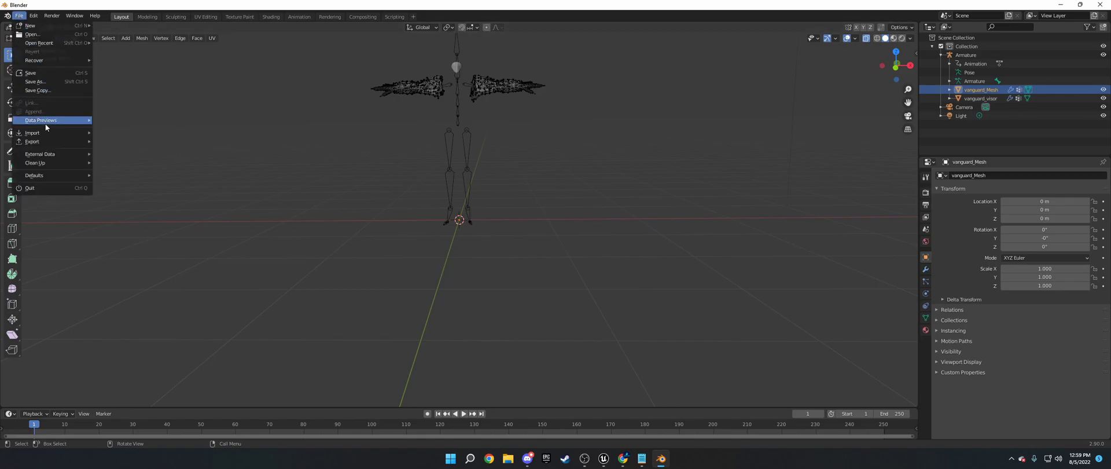
mouse_move(42, 141)
click(145, 192)
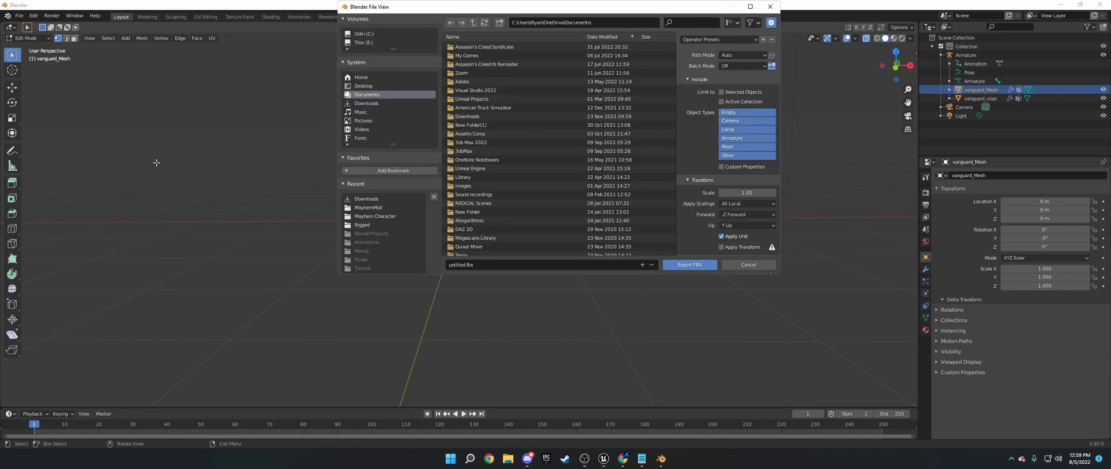
click(373, 103)
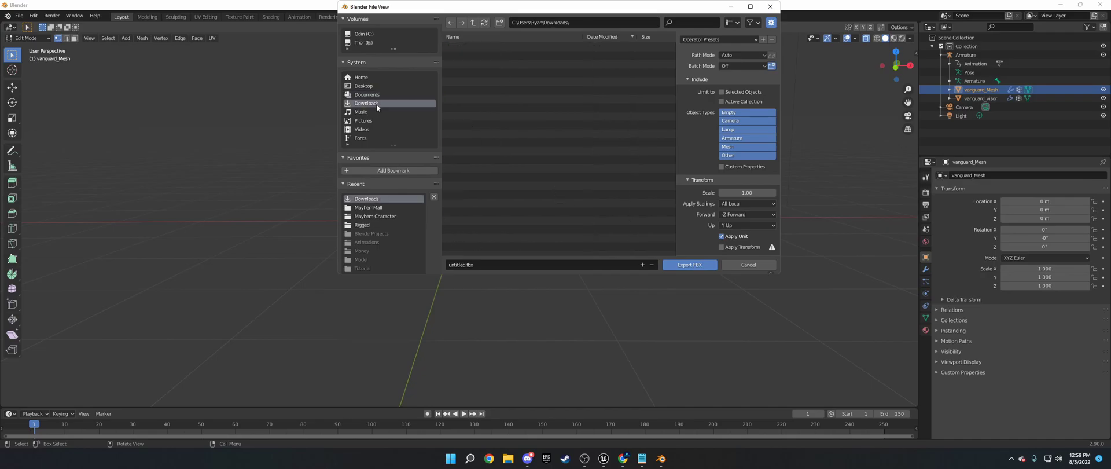
click(491, 265)
key(BackSpace)
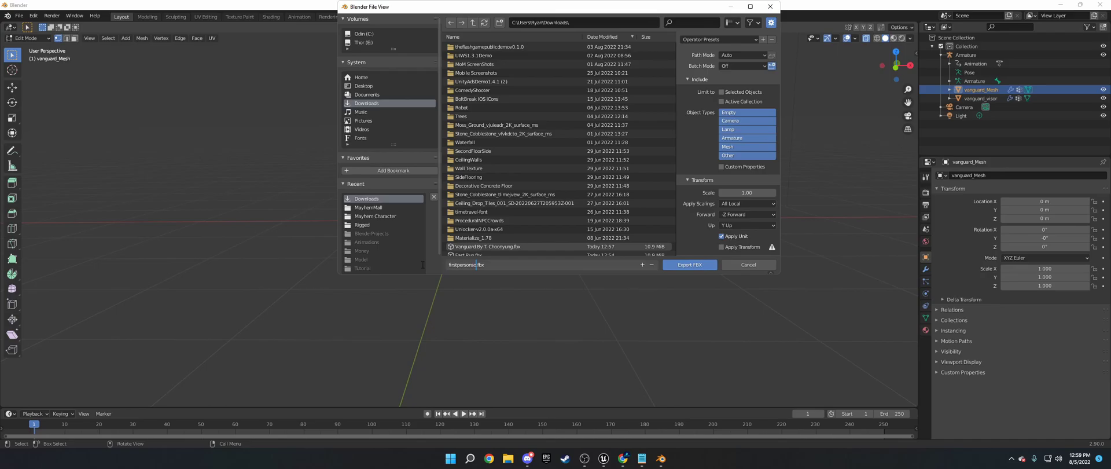
text(firstpersonsoldier)
key(Return)
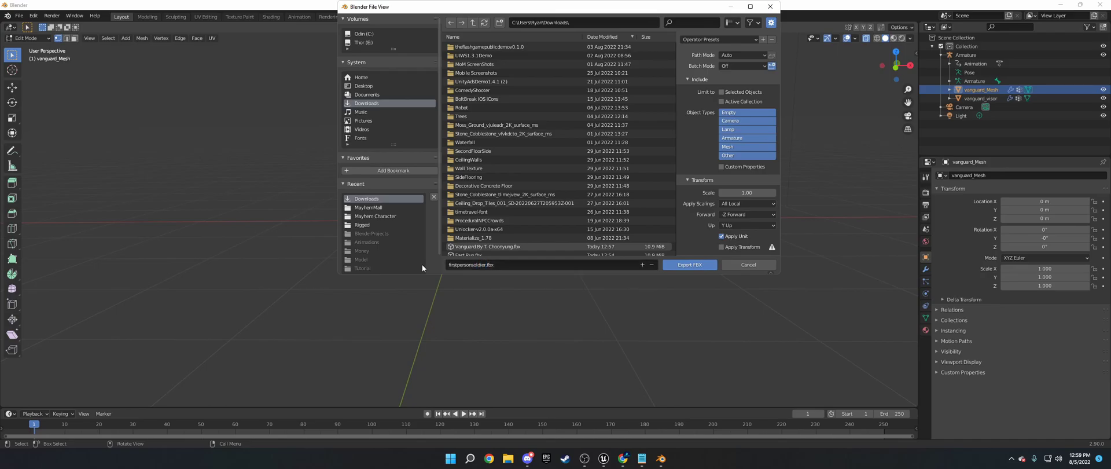
click(690, 265)
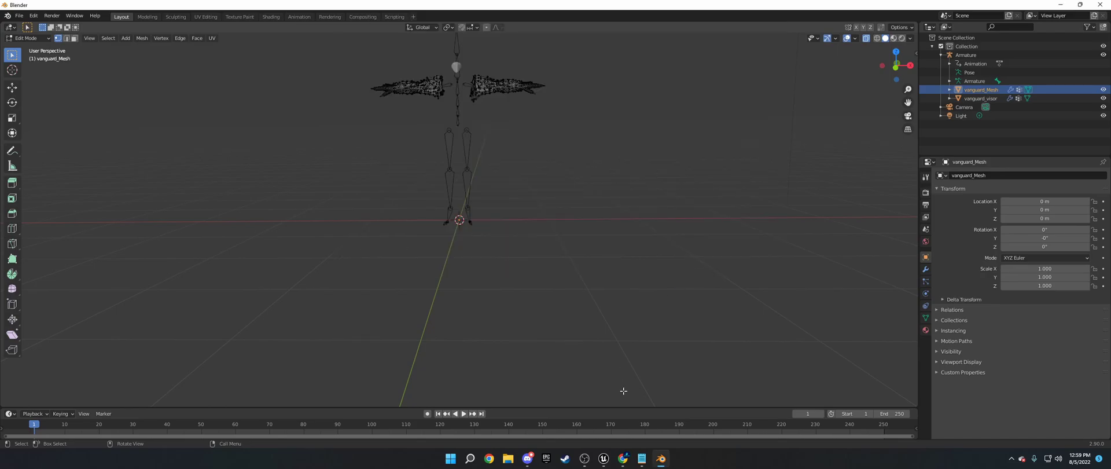
Stop the running game, drag firstpersonsoldier.fbx from Downloads into the Mesh folder, and Import All
click(604, 460)
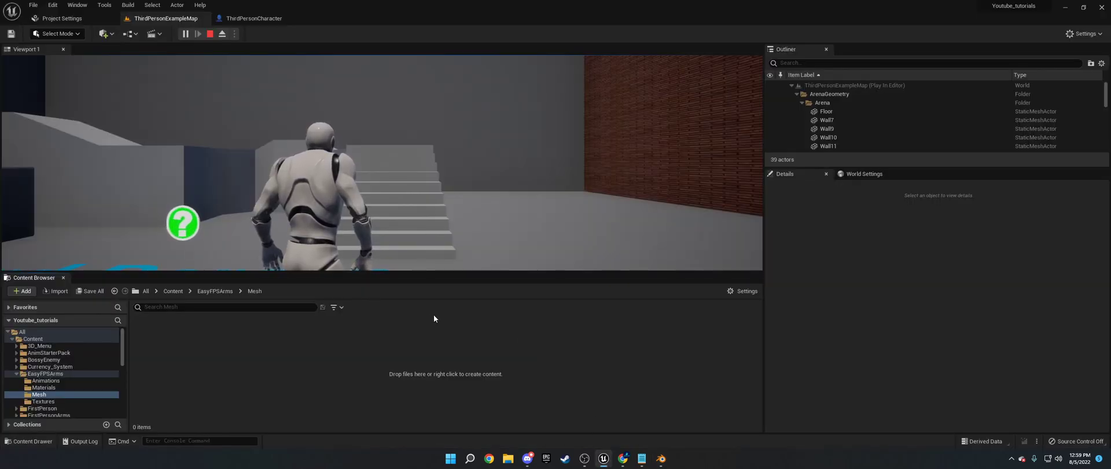
click(216, 33)
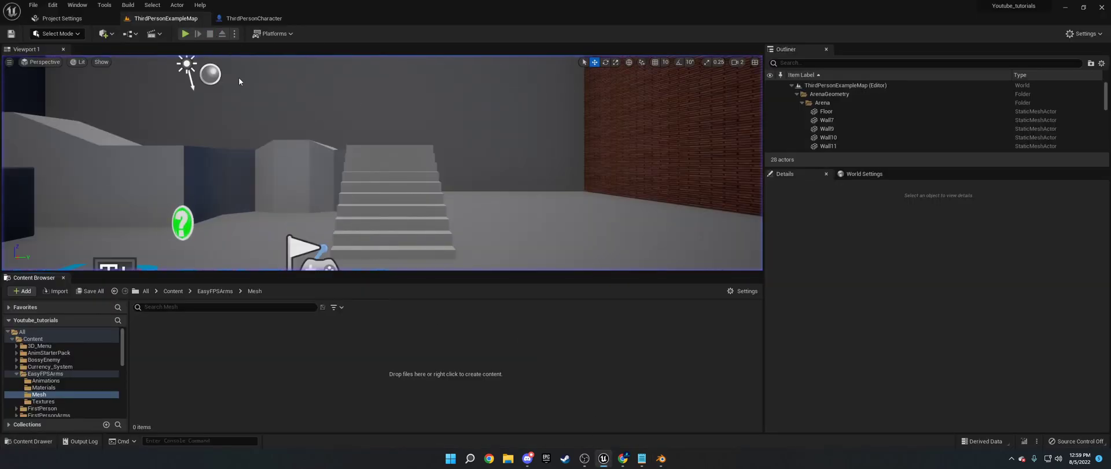
click(509, 460)
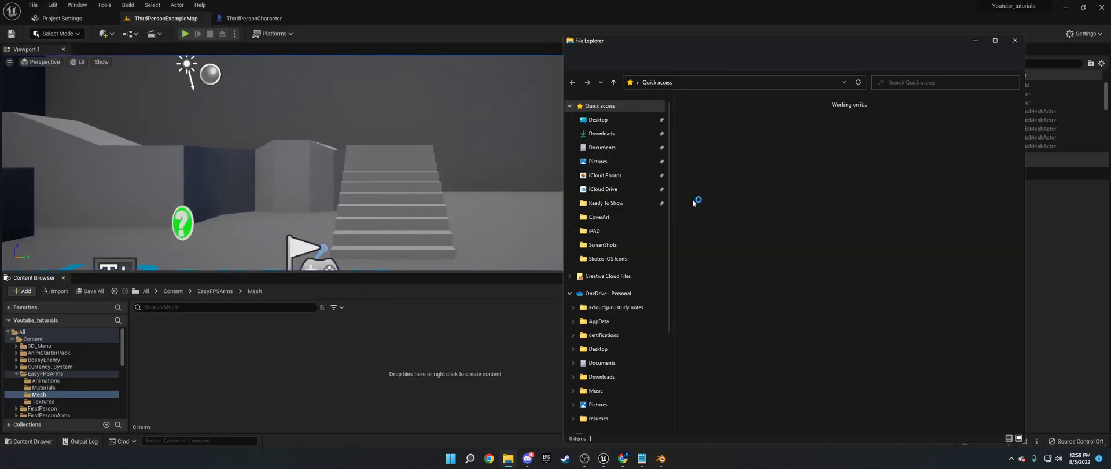
click(603, 134)
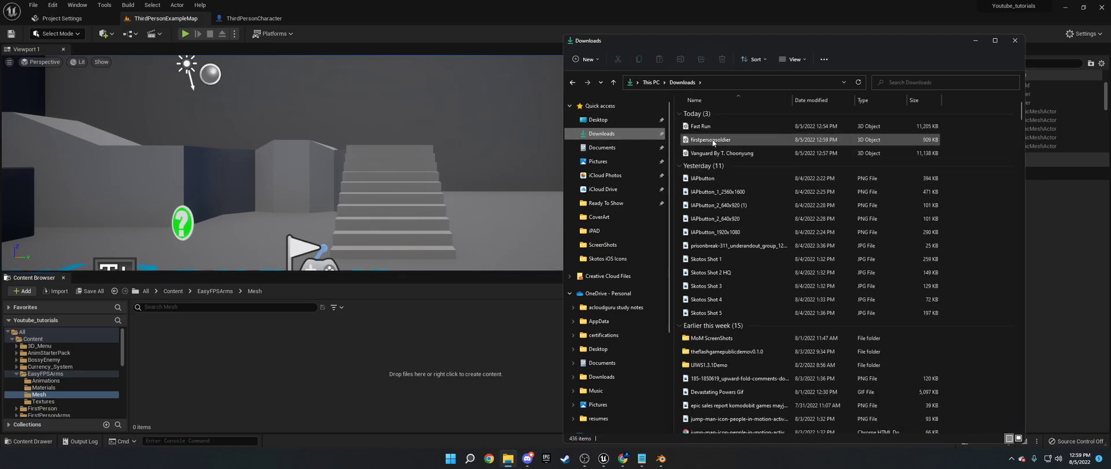
drag(709, 140, 346, 354)
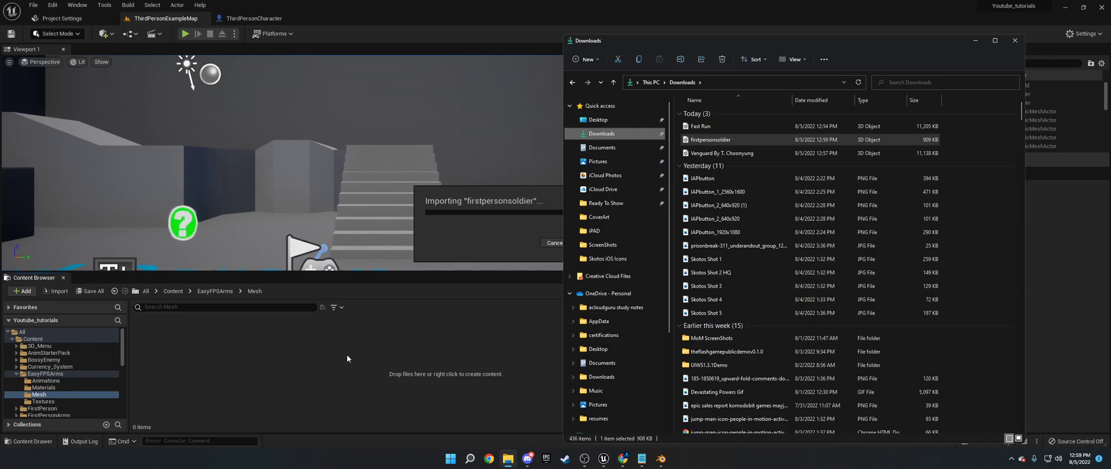
click(976, 41)
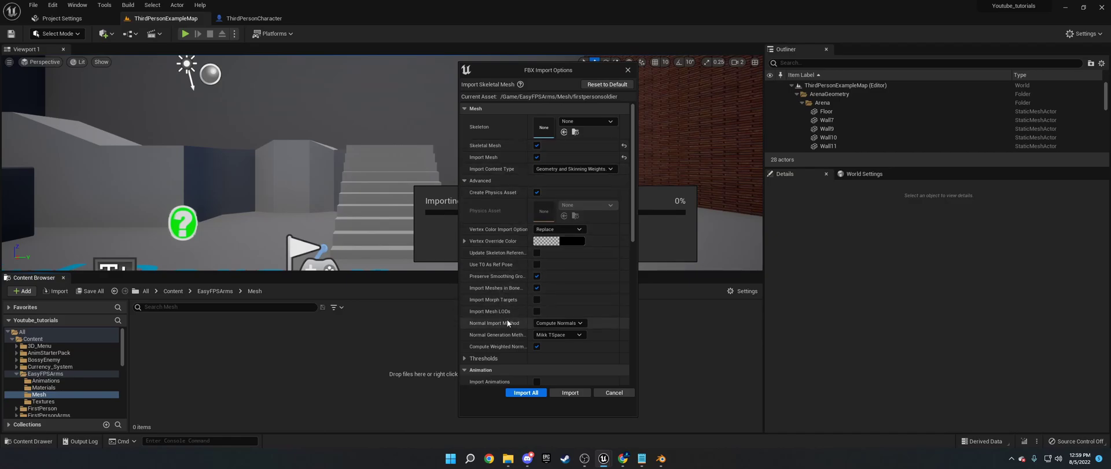
scroll(509, 336, down, 1)
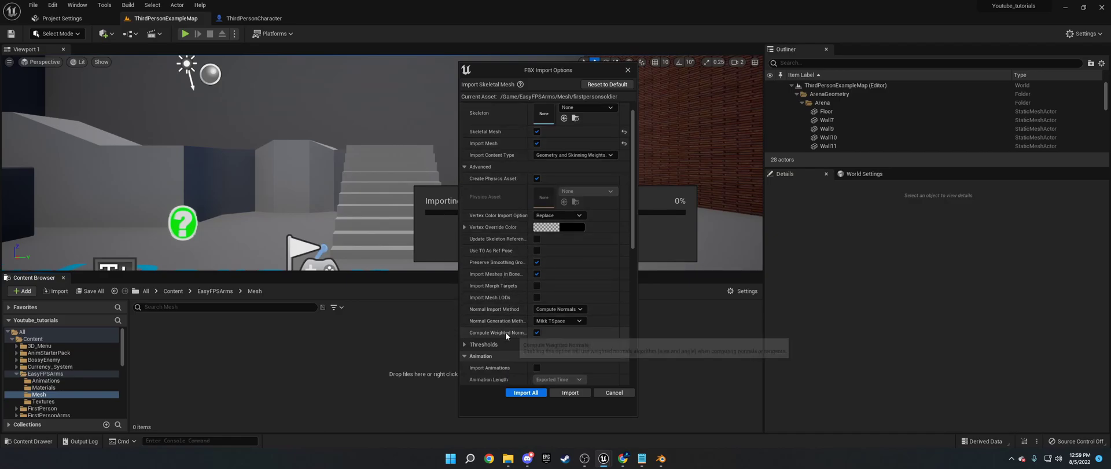
click(534, 393)
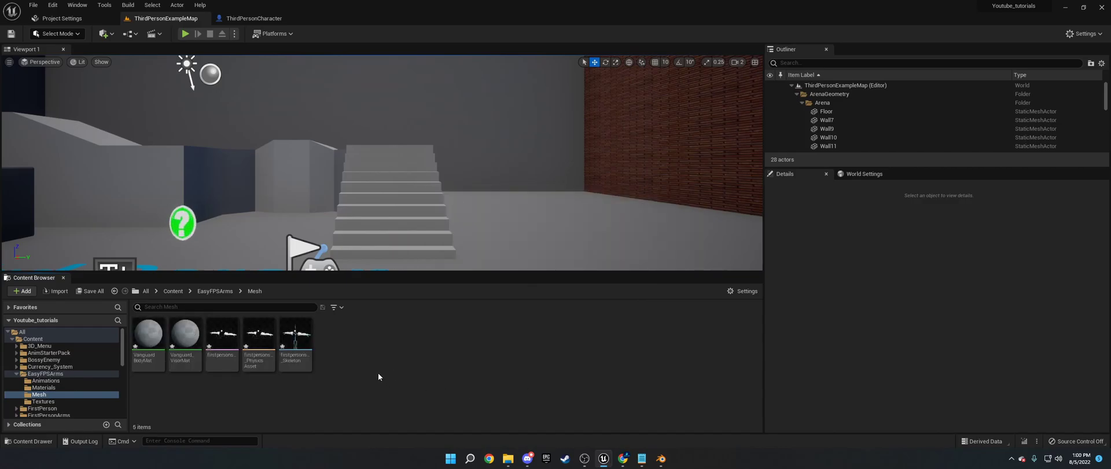
double_click(225, 339)
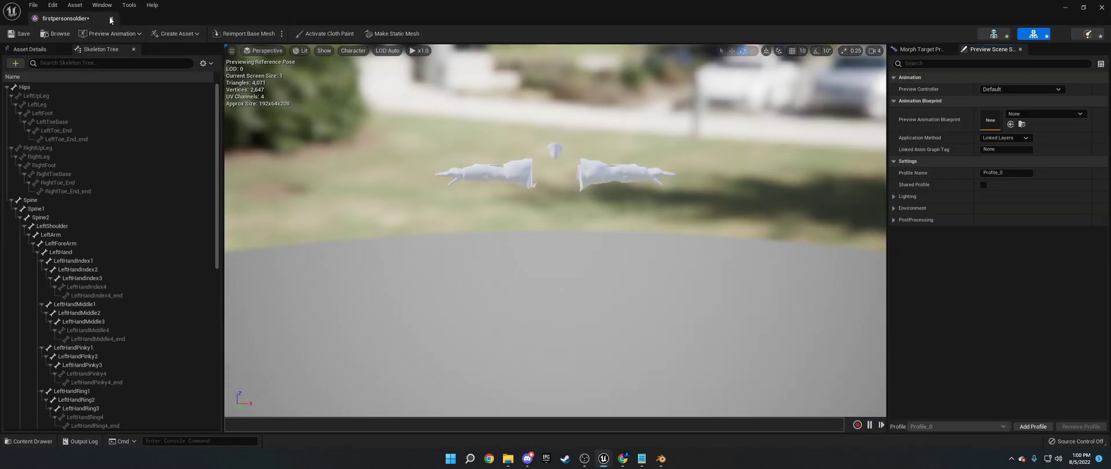
click(56, 34)
double_click(214, 344)
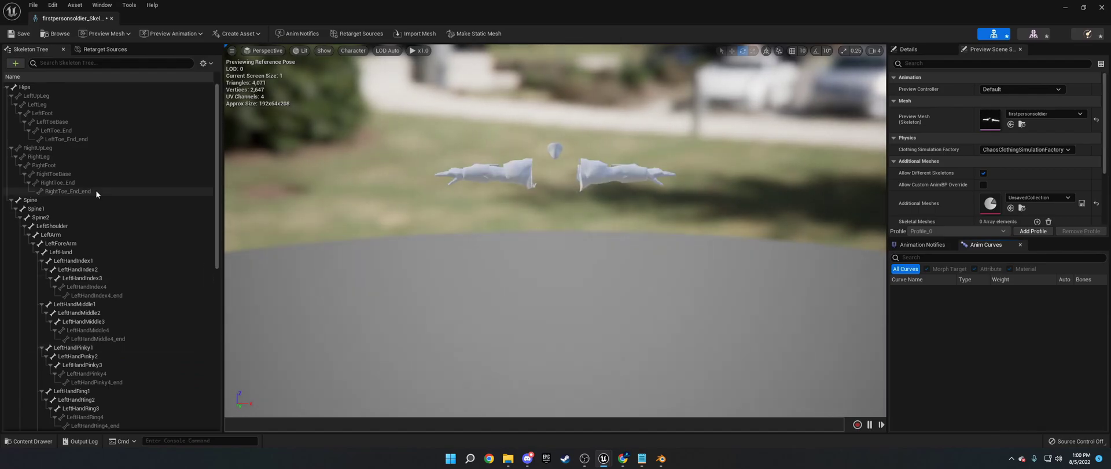
click(112, 18)
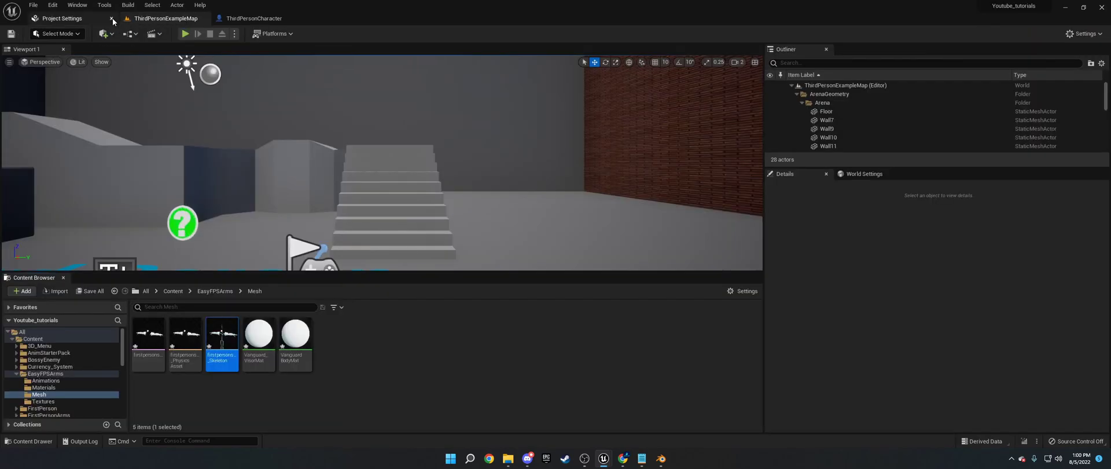
Search Mixamo animations for 'run' and apply Fast Run with In Place ticked
click(623, 458)
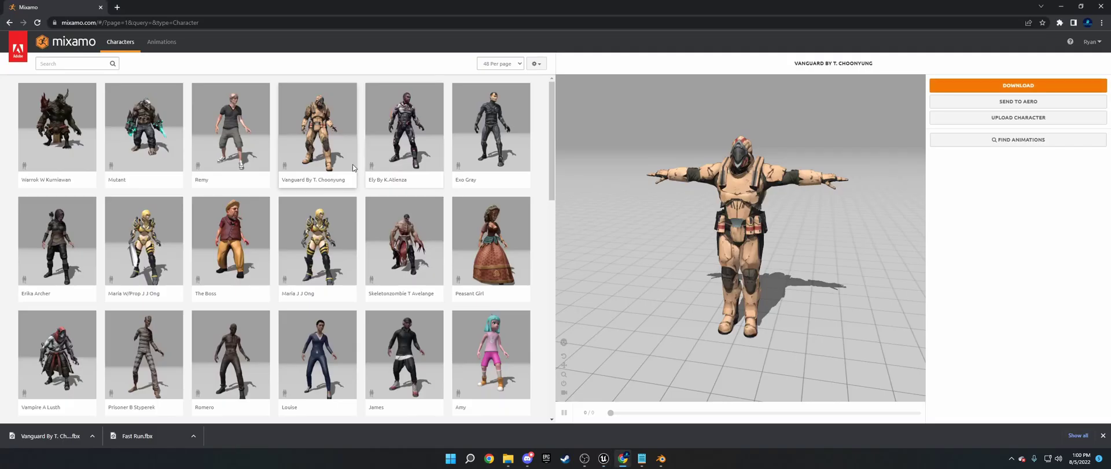
click(161, 42)
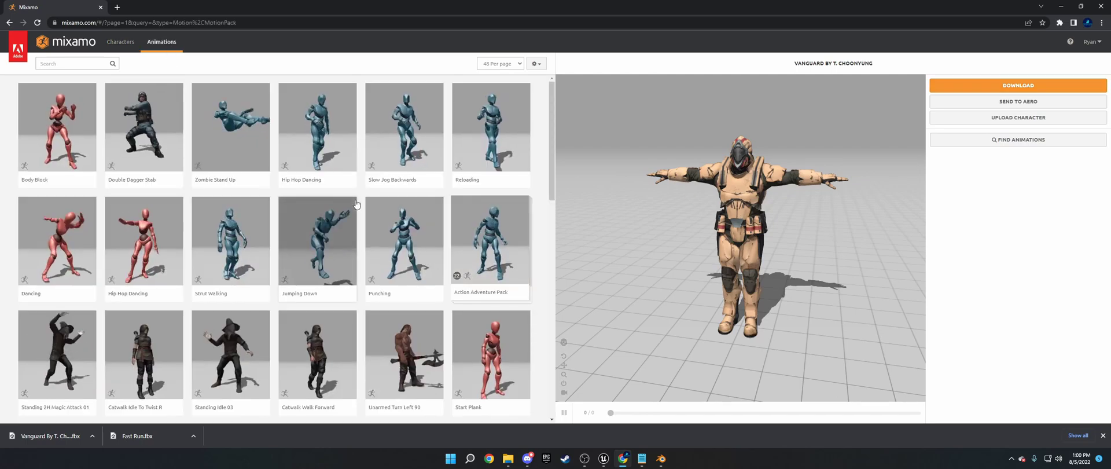
click(80, 64)
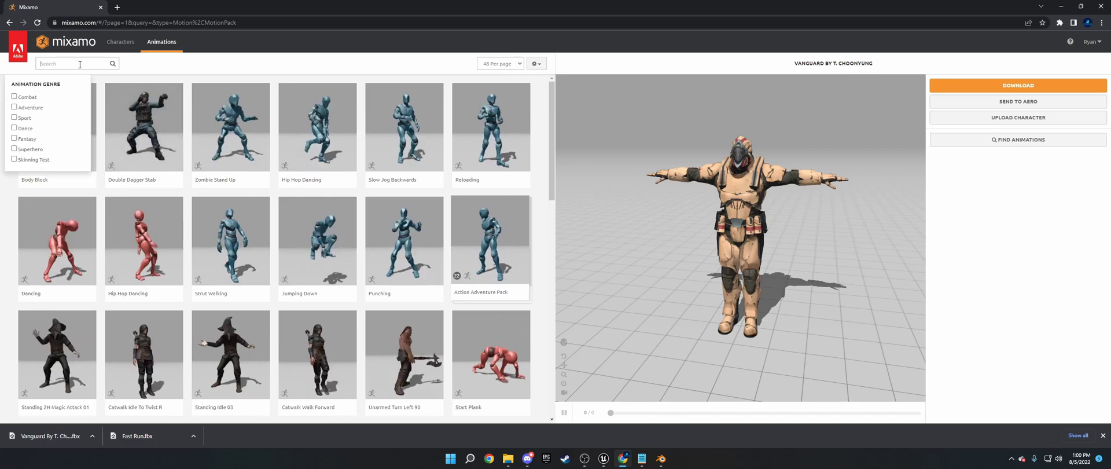
text(run)
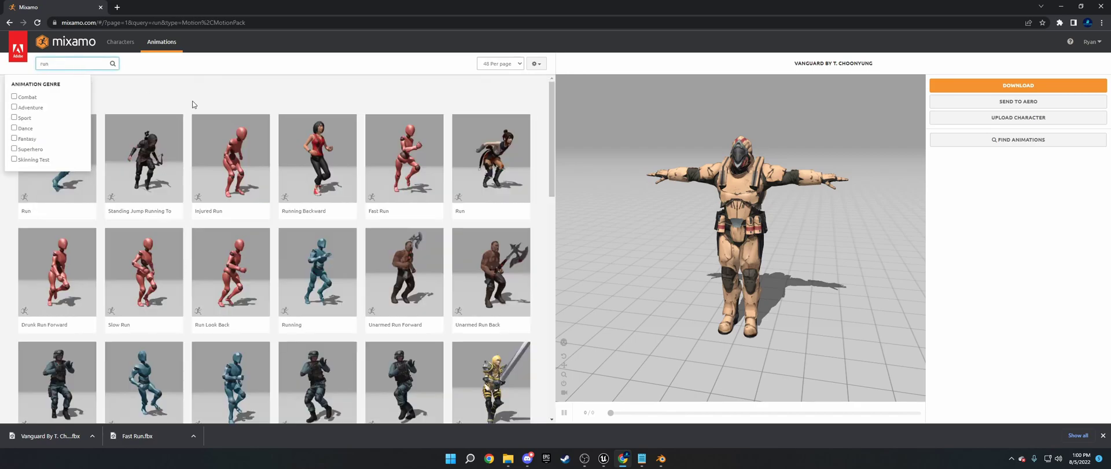
click(401, 159)
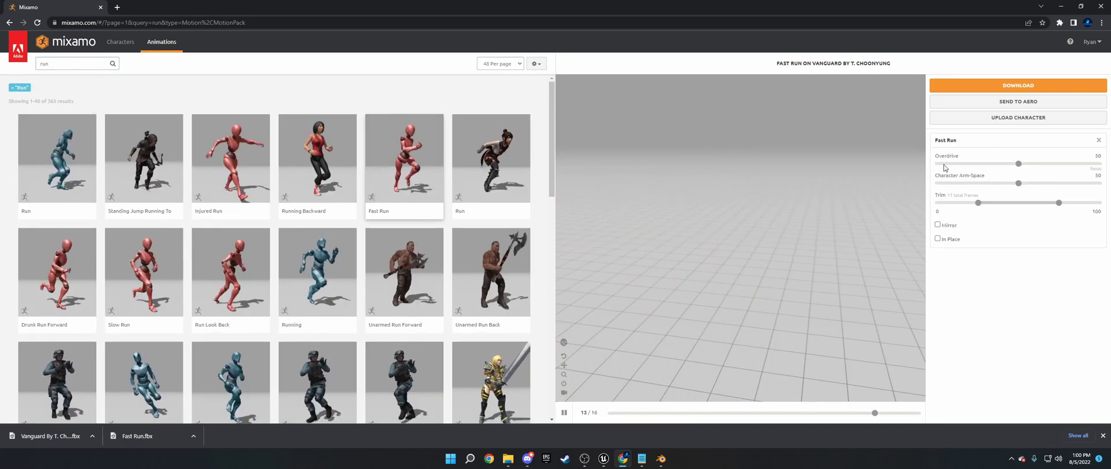
click(939, 238)
Download the Fast Run animation at 60 fps Without Skin
click(982, 86)
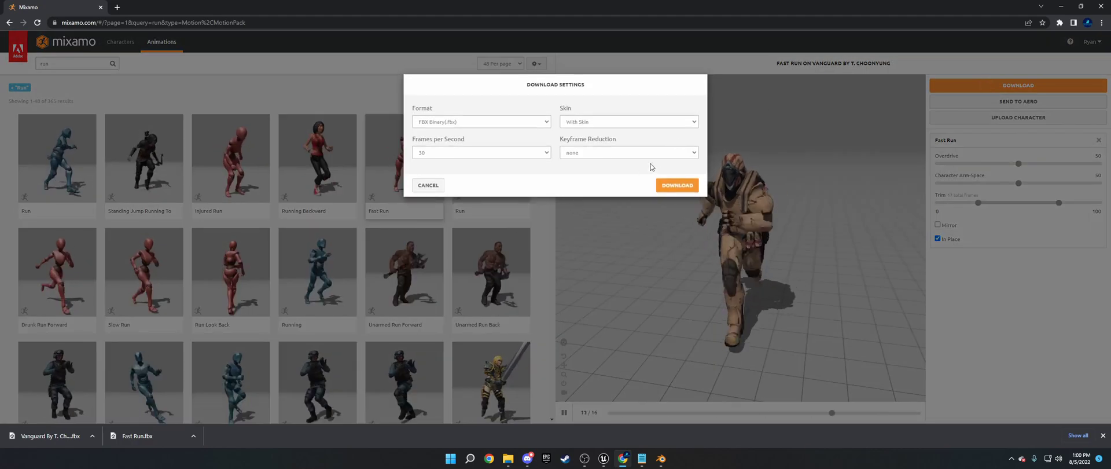
click(527, 152)
click(526, 169)
click(630, 121)
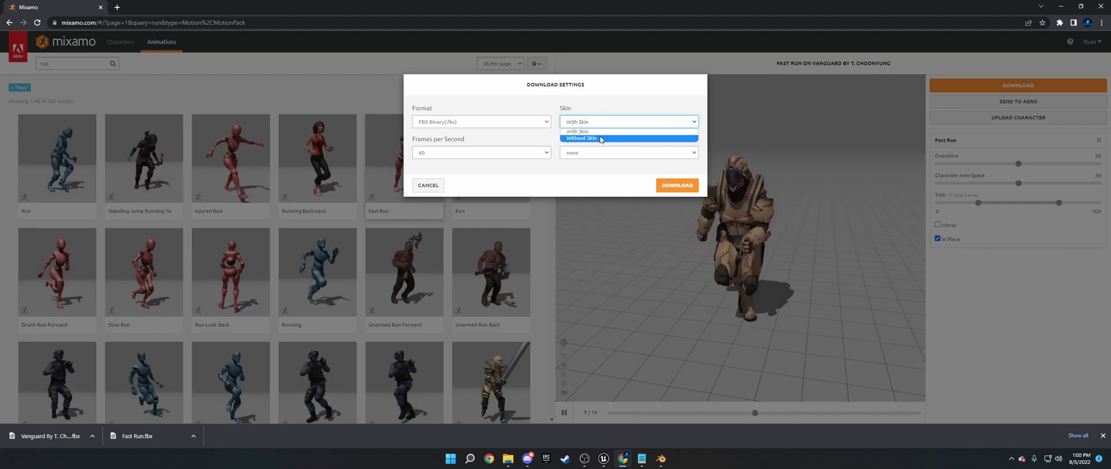
click(629, 136)
click(677, 185)
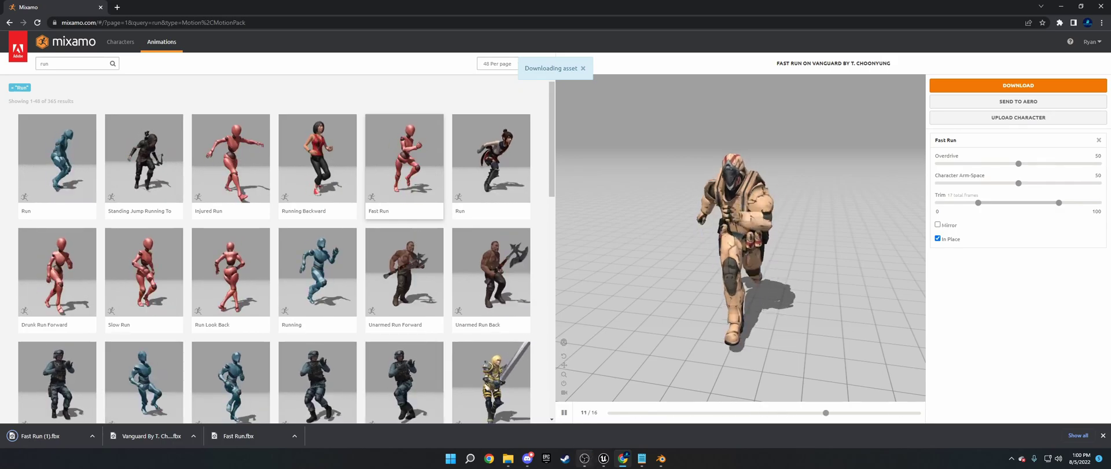
Drag Fast Run (1).fbx from Downloads into the Mesh folder and import it onto firstpersonsoldier_Skeleton
mouse_move(604, 457)
click(594, 423)
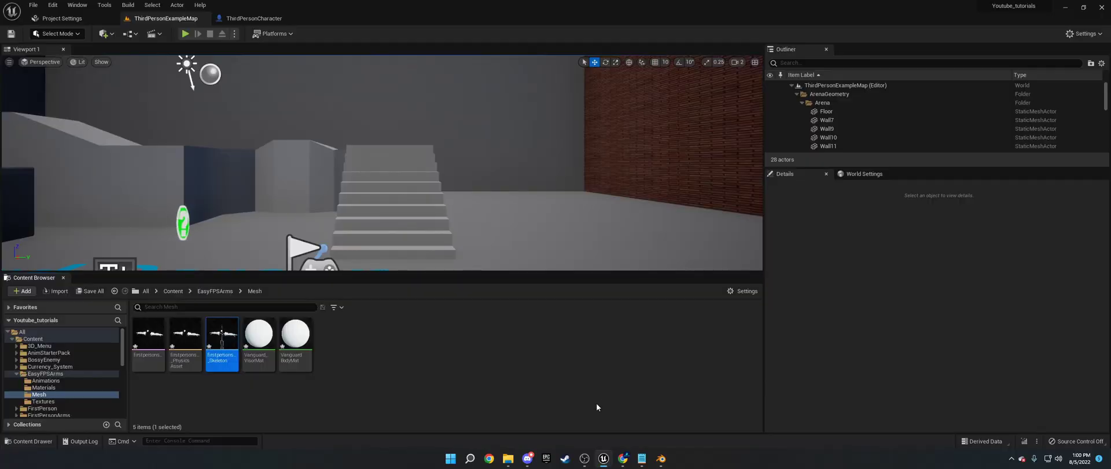
click(508, 458)
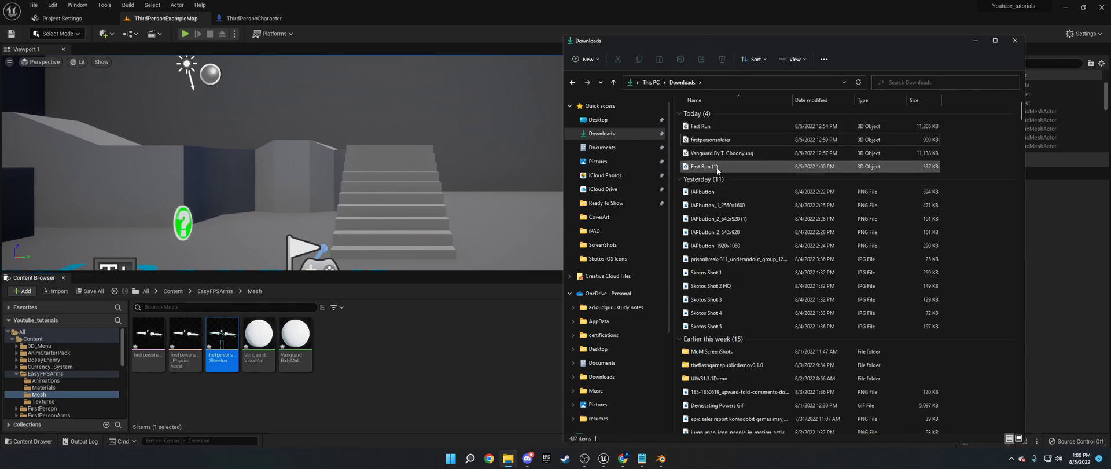
drag(717, 167, 390, 349)
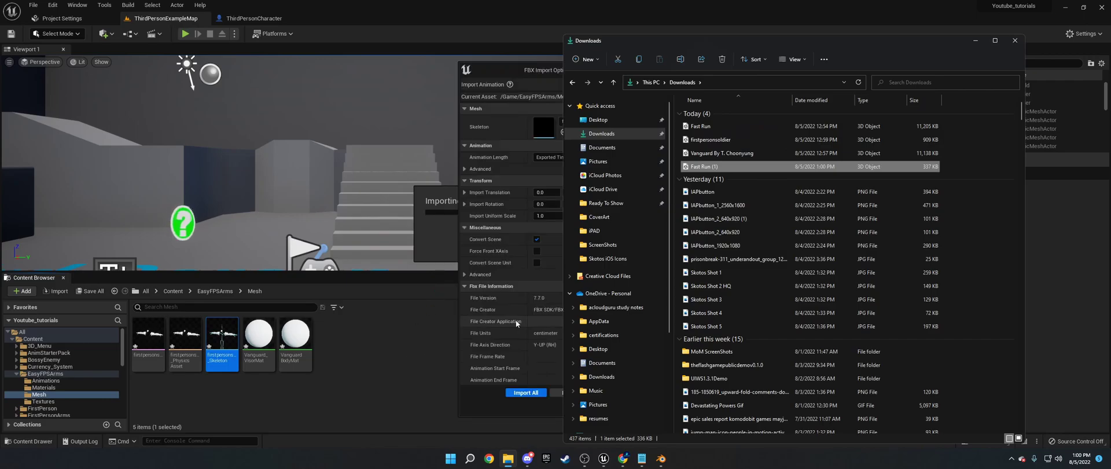
click(484, 391)
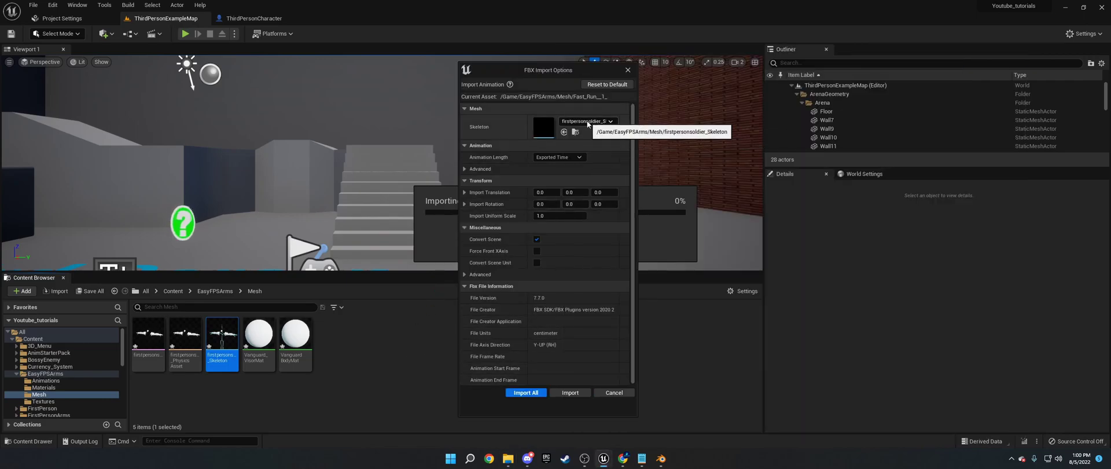
click(560, 391)
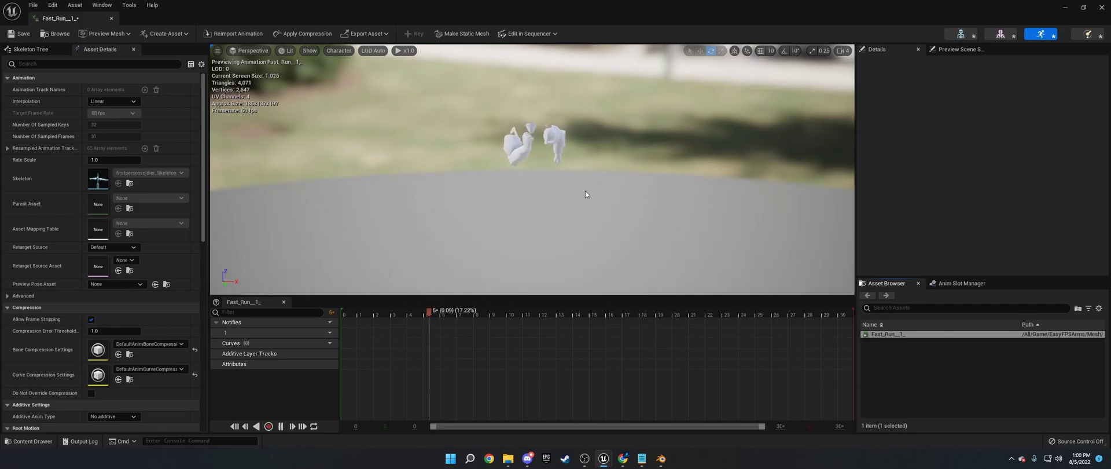
Open the ThirdPersonCharacter blueprint's Viewport and select its Mesh component
click(111, 20)
click(238, 19)
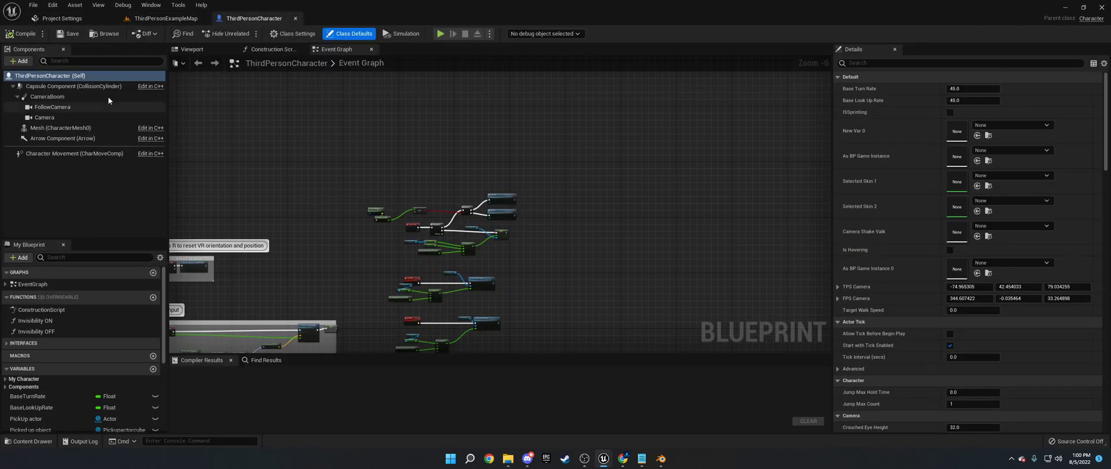
click(193, 49)
click(471, 166)
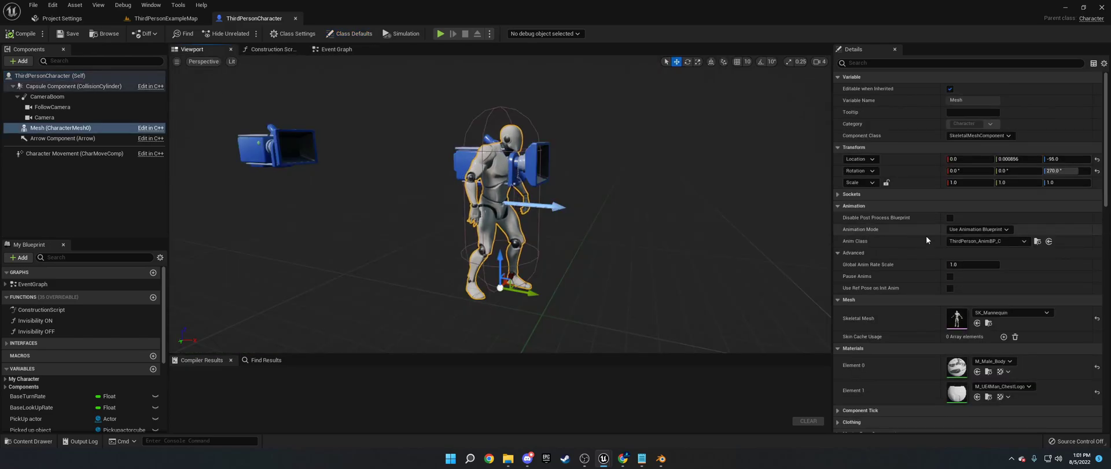
Set the Mesh to firstpersonsoldier playing the Fast_Run_1_ animation asset, then return to ThirdPersonExampleMap
click(999, 319)
click(1010, 214)
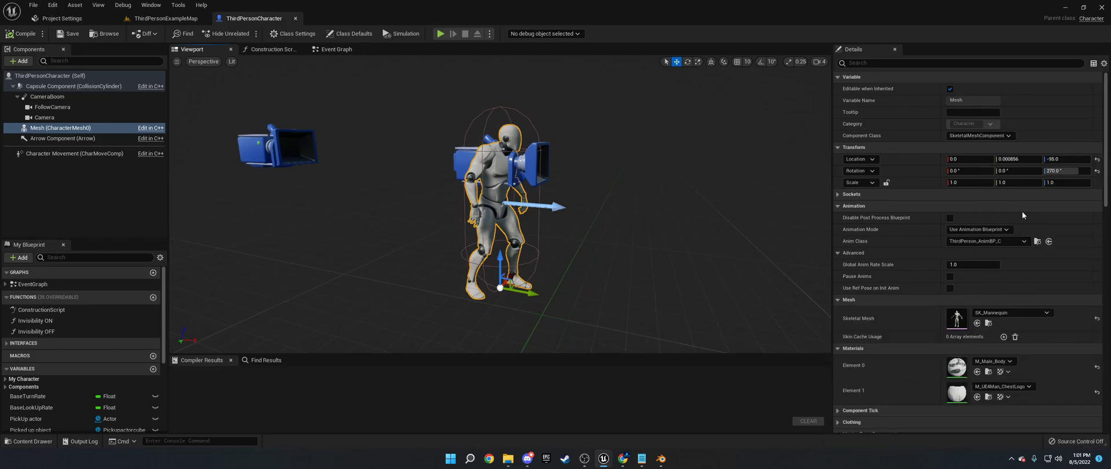
click(987, 247)
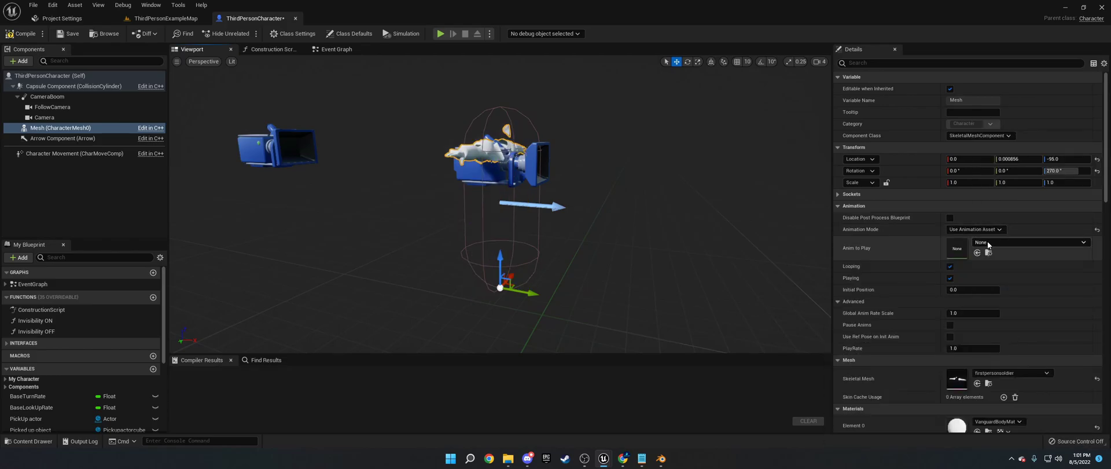
click(988, 243)
click(888, 338)
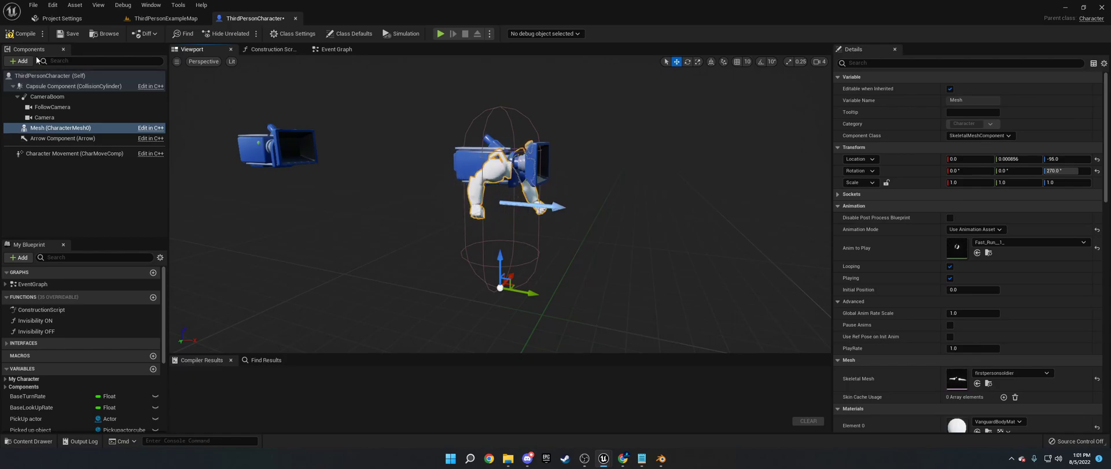
click(168, 18)
click(185, 34)
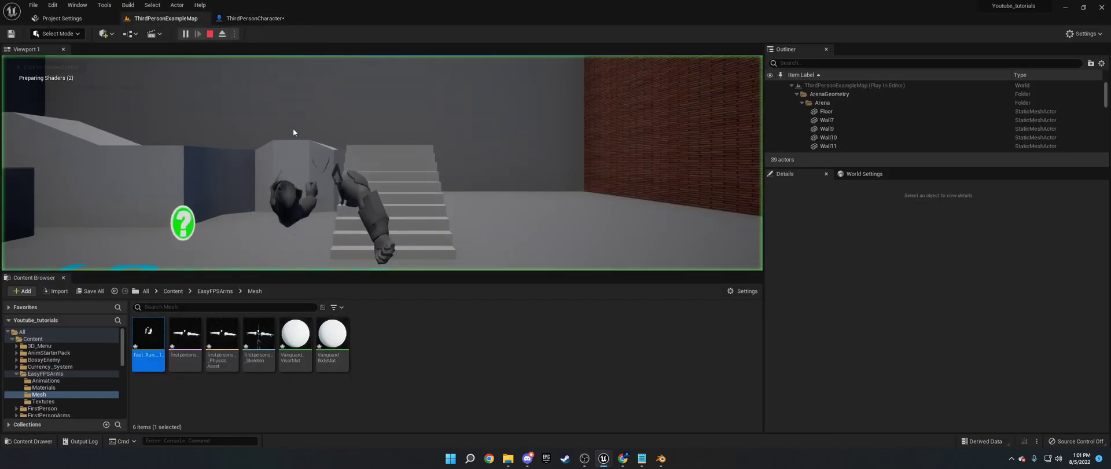
key(w)
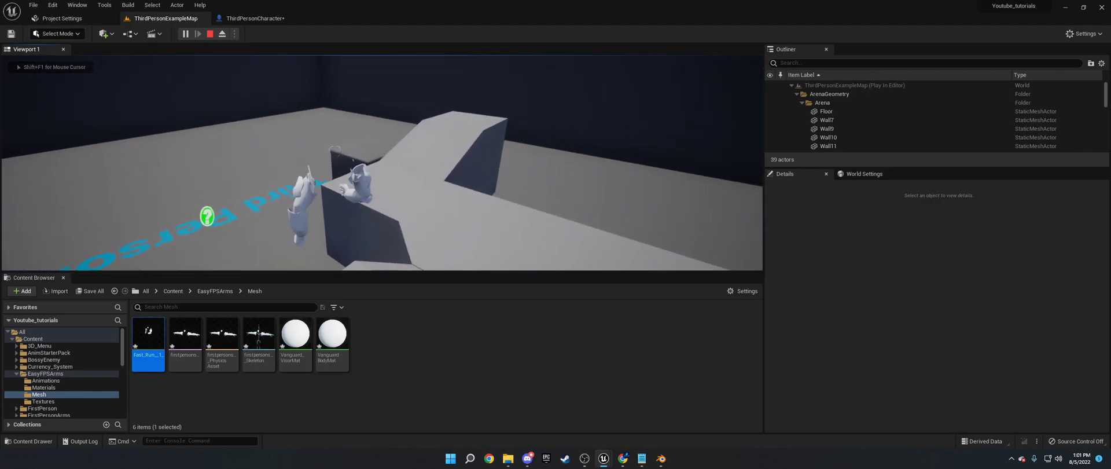
key(space)
key(w)
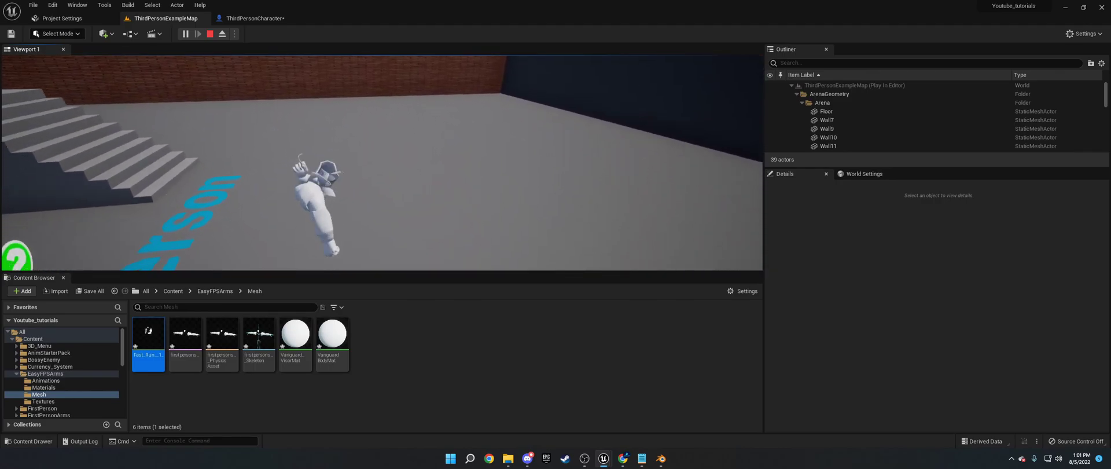
key(Escape)
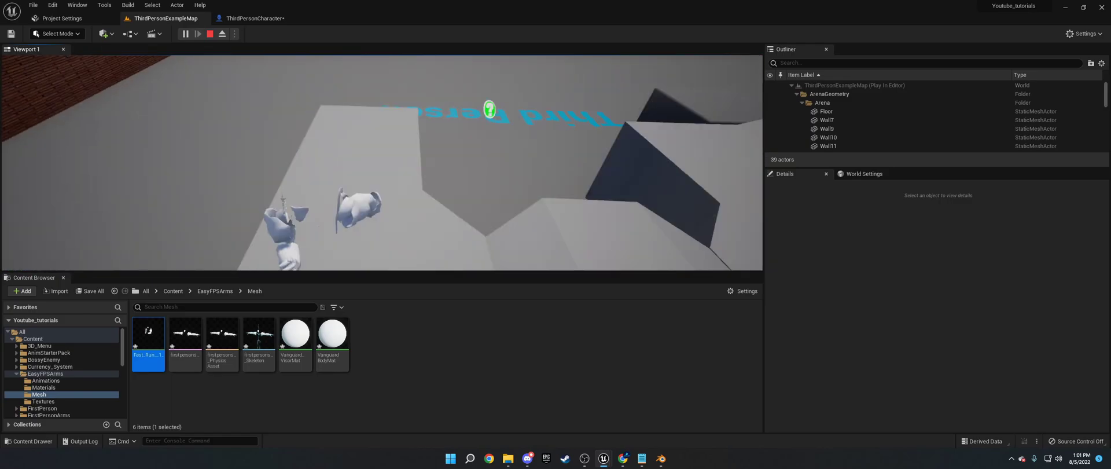